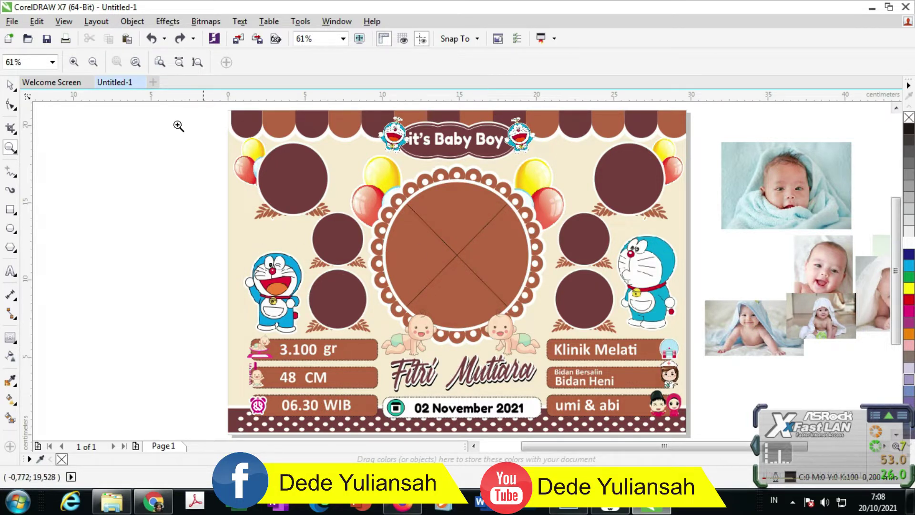
Step: Zoom the view onto the announcement design area
left_click(11, 86)
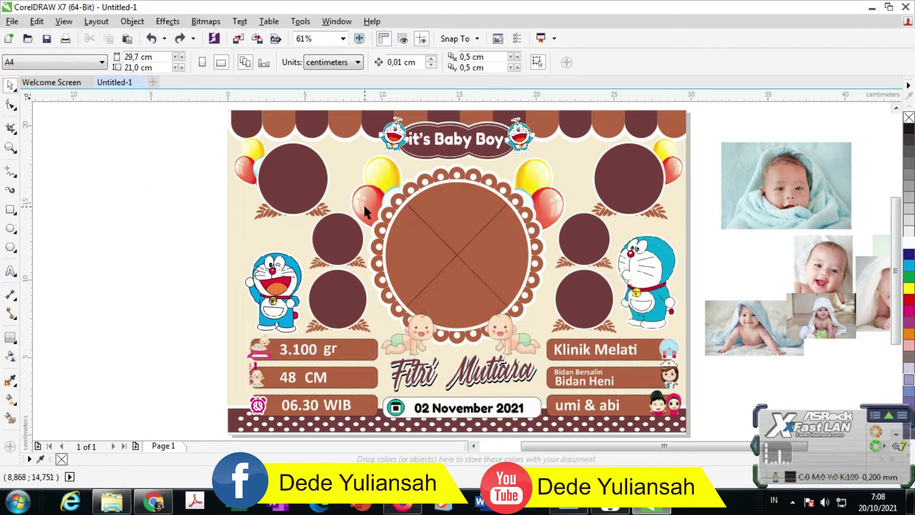
scroll(405, 195, "down", 2)
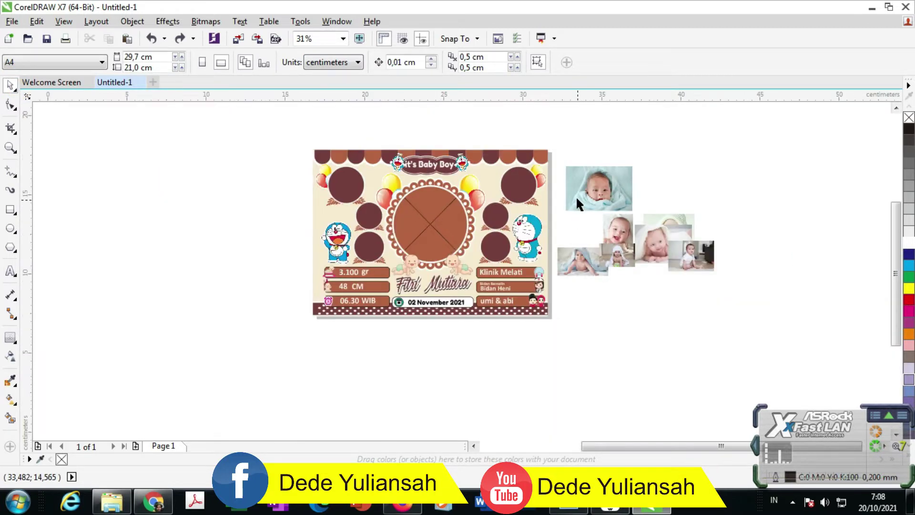
scroll(576, 196, "up", 2)
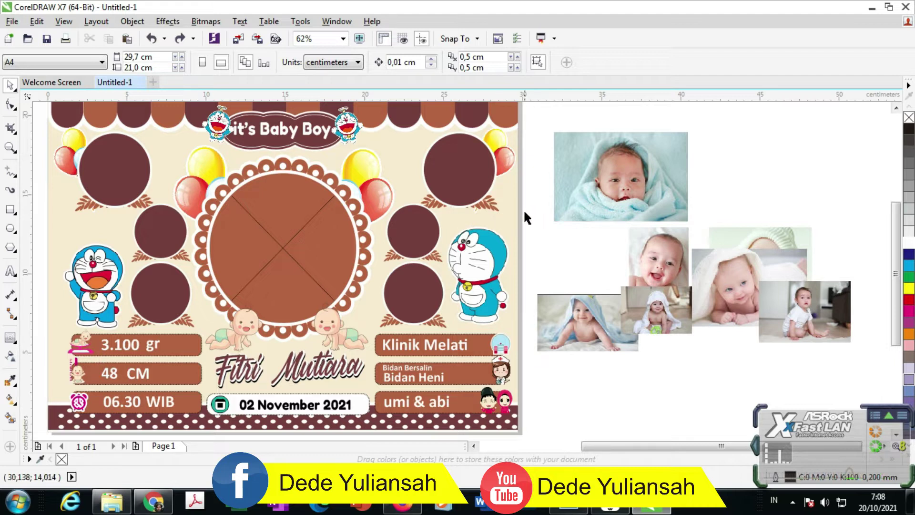
scroll(543, 219, "down", 2)
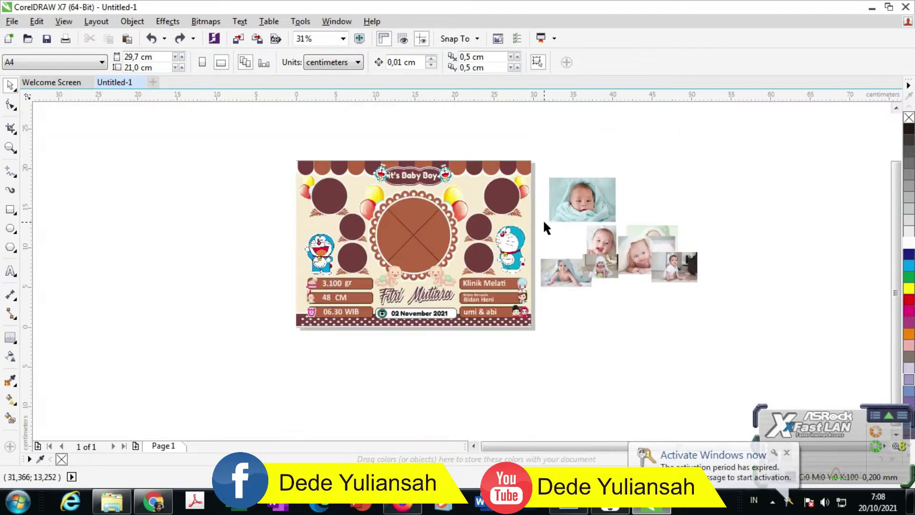
scroll(403, 194, "up", 4)
scroll(403, 194, "down", 2)
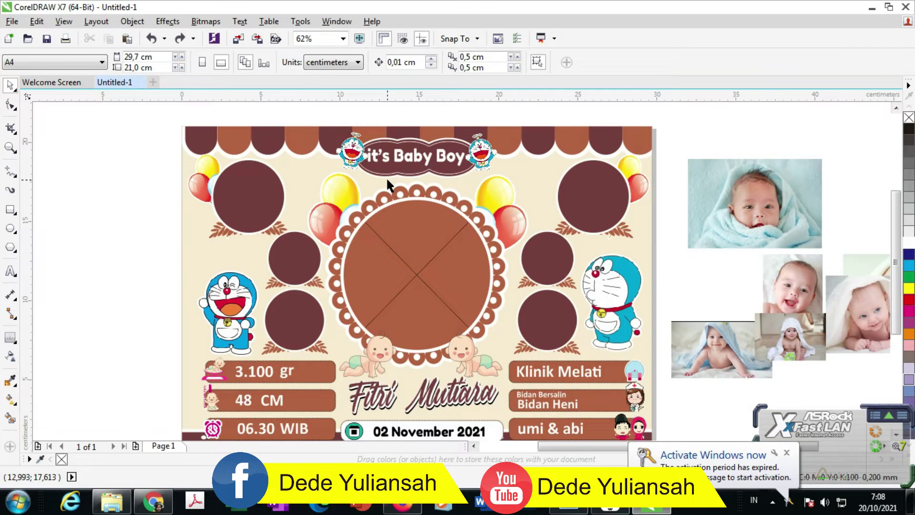
left_click(12, 146)
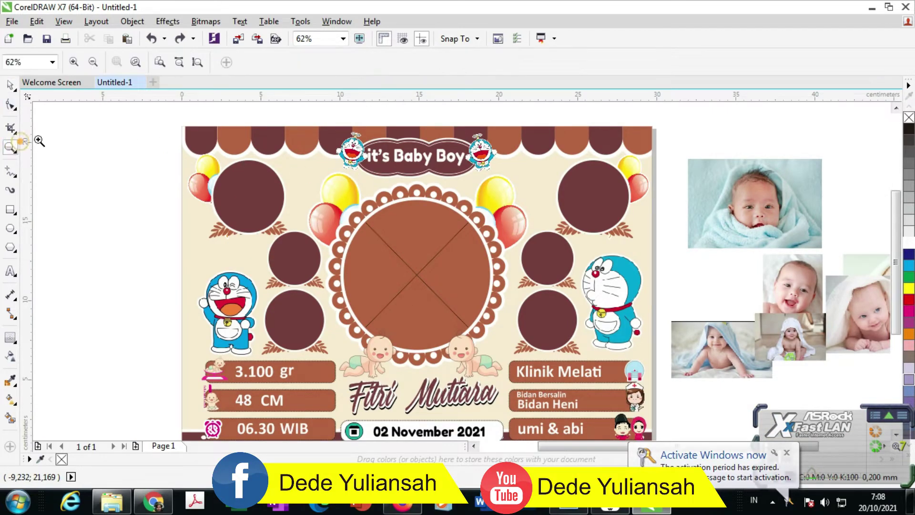
scroll(268, 118, "down", 2)
mouse_move(213, 115)
left_mouse_down()
mouse_move(417, 248)
mouse_move(471, 294)
left_mouse_up()
left_click(9, 85)
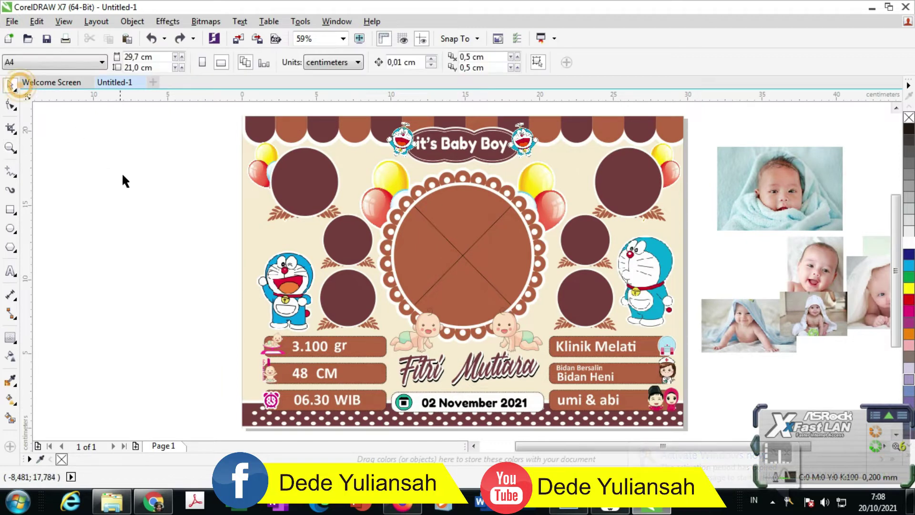
Step: PowerClip the blanket-wrapped baby photo inside the top-right circle
left_click(791, 188)
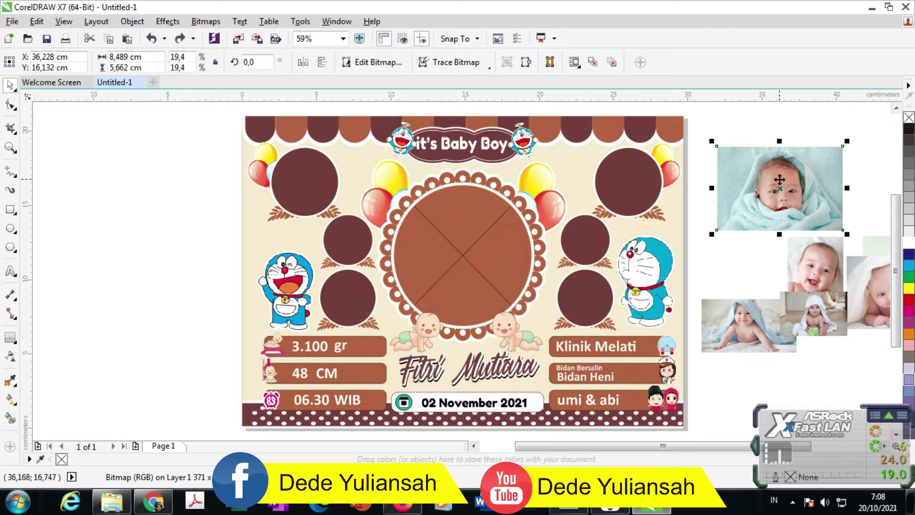
scroll(477, 210, "down", 3)
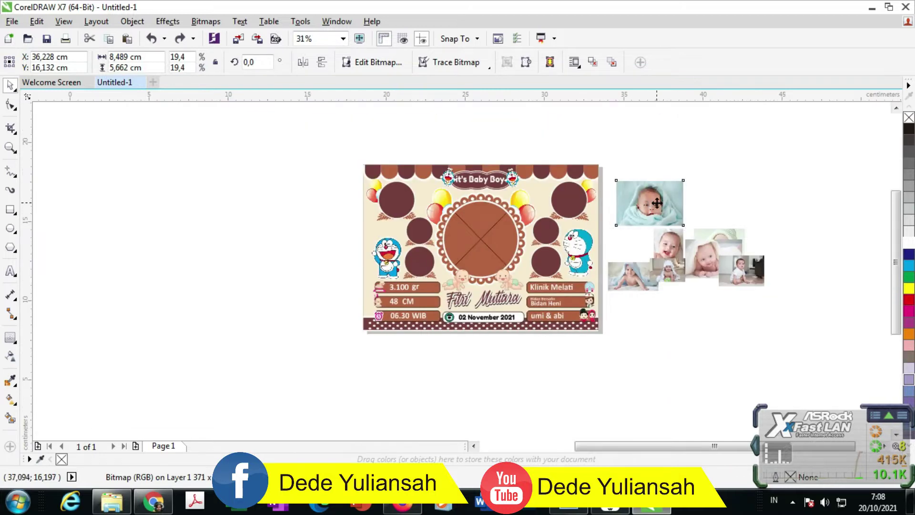
scroll(651, 191, "up", 4)
left_click_drag(654, 207, 698, 204)
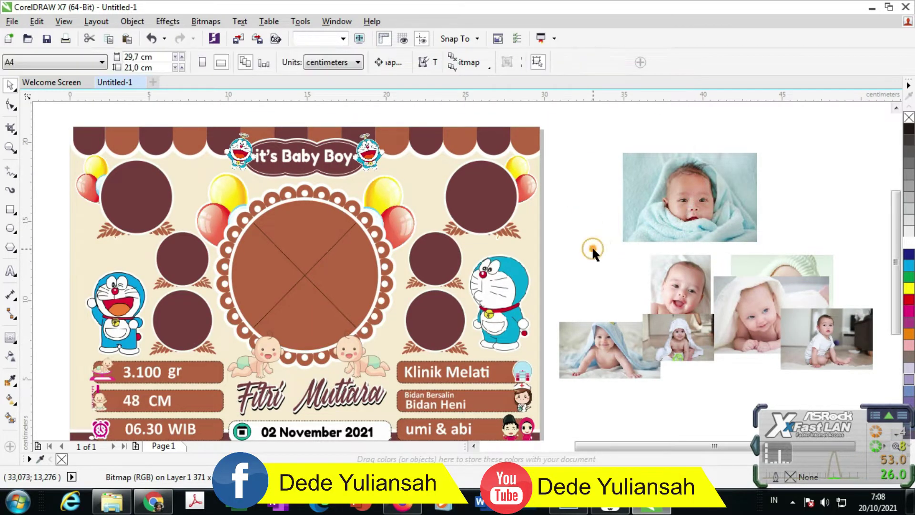
mouse_move(677, 204)
left_mouse_down()
mouse_move(621, 220)
mouse_move(629, 221)
left_mouse_up()
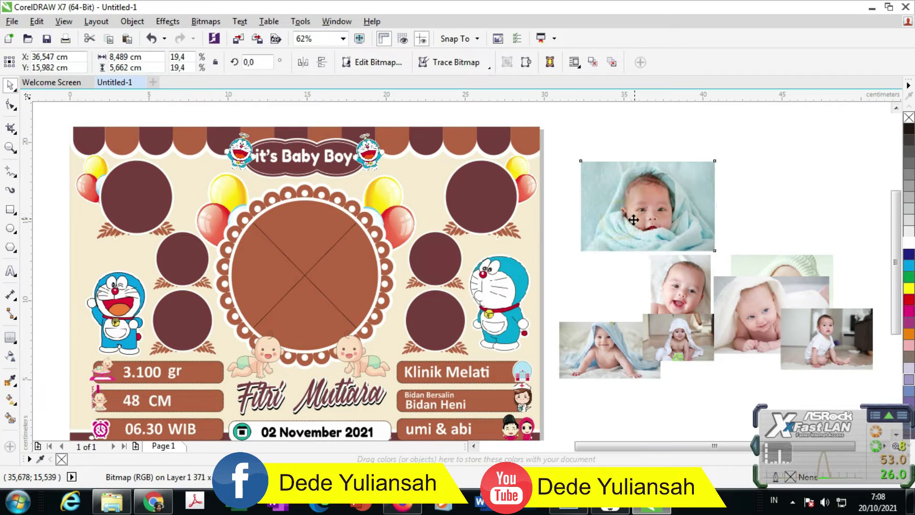
right_click(630, 220)
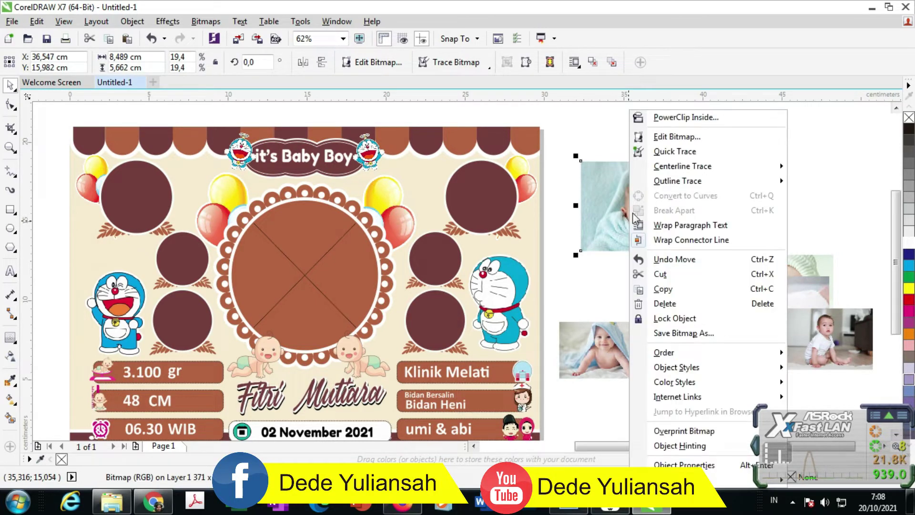
left_click(686, 114)
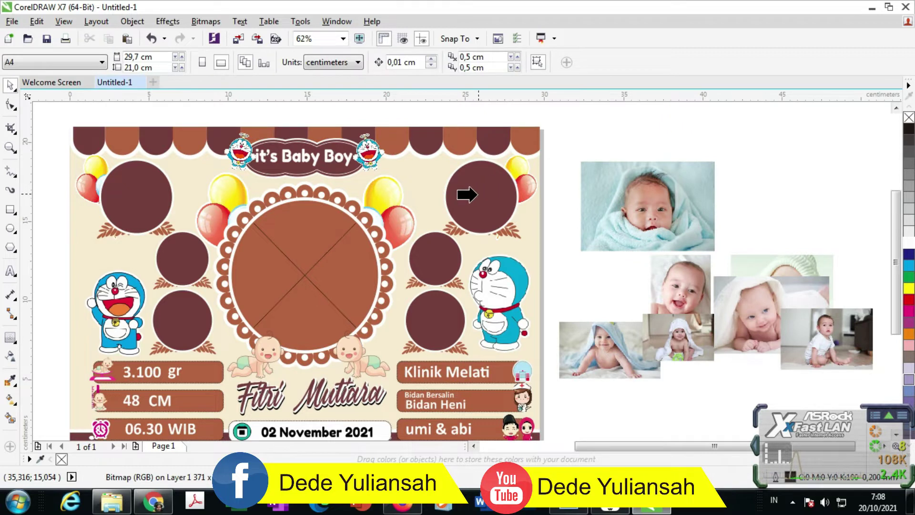
left_click(475, 195)
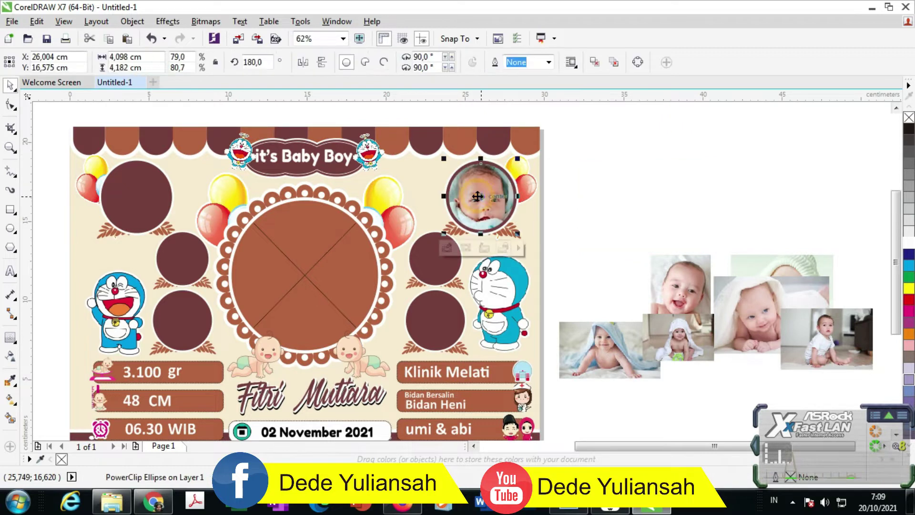
Step: Scale the clipped baby photo down to 15.1% so it fits the circle
left_click(466, 248)
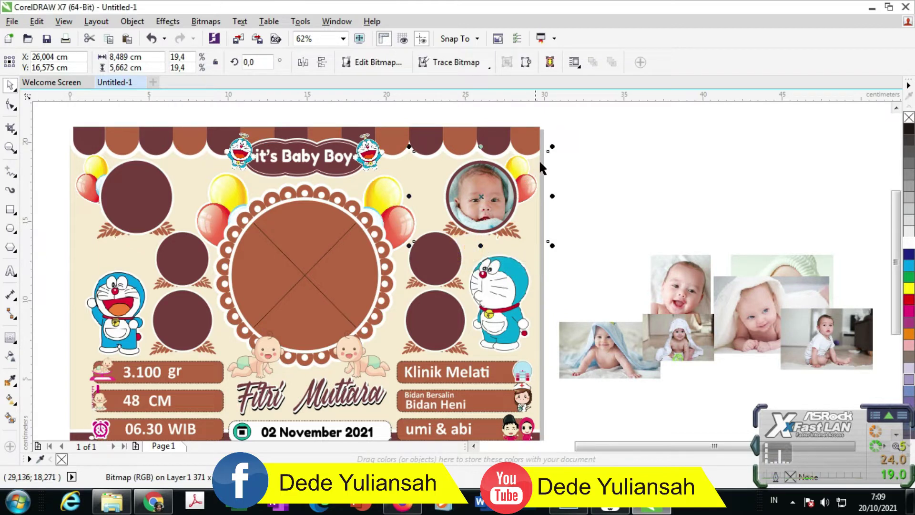
left_click_drag(553, 148, 544, 160)
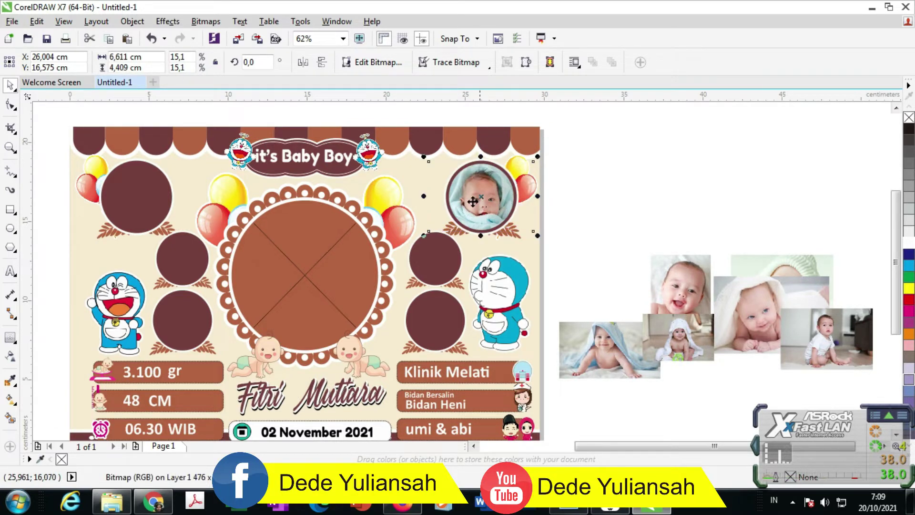
scroll(472, 202, "up", 2)
left_click(457, 178)
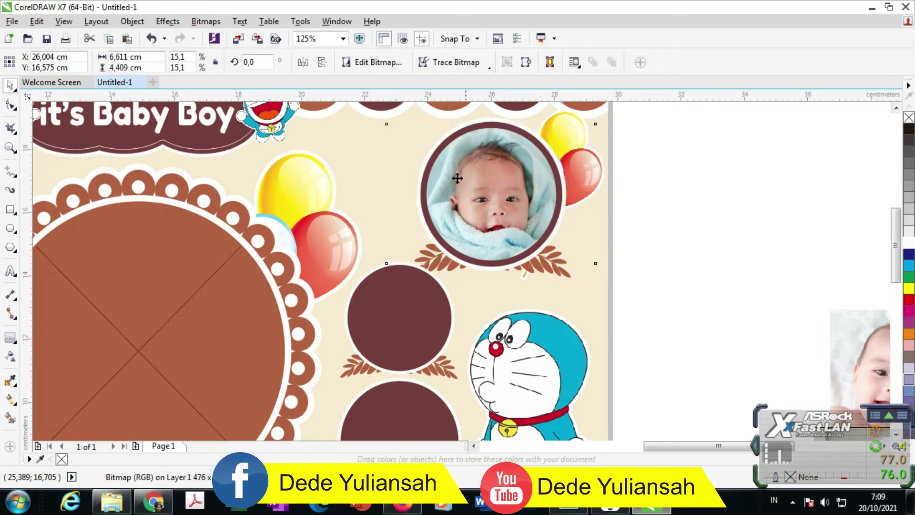
scroll(457, 178, "down", 1)
Step: Deselect the first frame and spread the overlapping baby photos apart
scroll(457, 178, "down", 1)
left_click(555, 181)
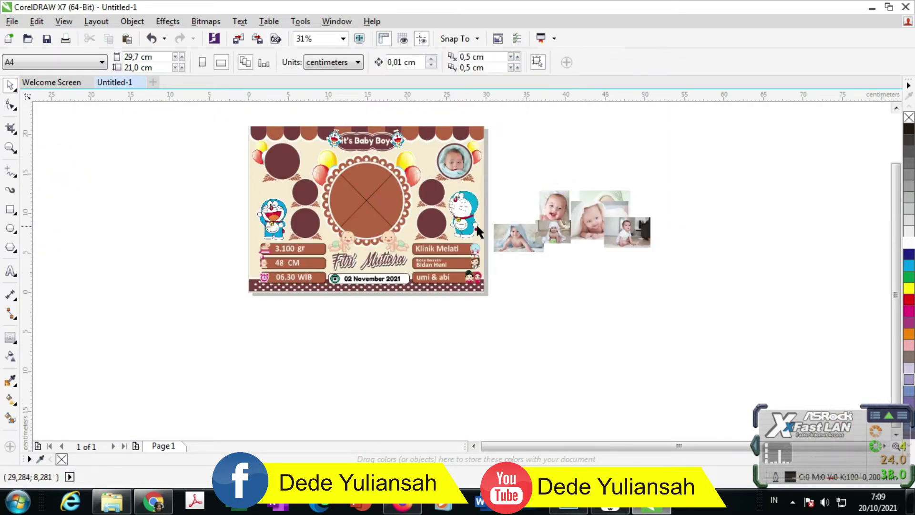
scroll(479, 210, "up", 1)
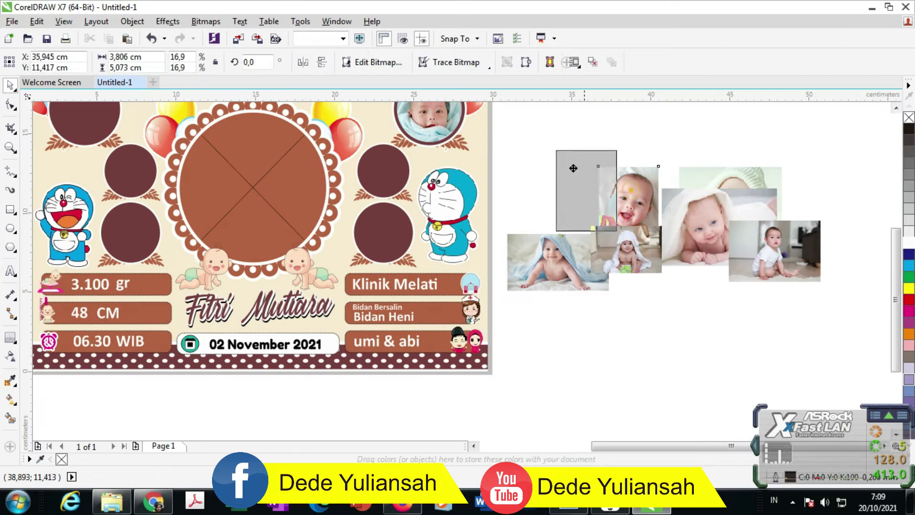
left_click_drag(634, 185, 551, 158)
left_click_drag(641, 248, 617, 171)
left_click_drag(699, 196, 660, 239)
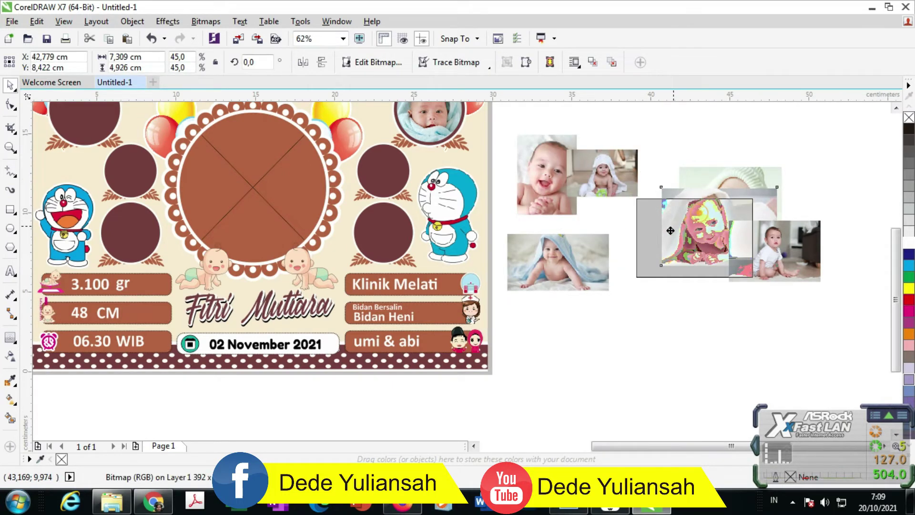
left_click_drag(583, 195, 642, 217)
scroll(521, 153, "up", 1)
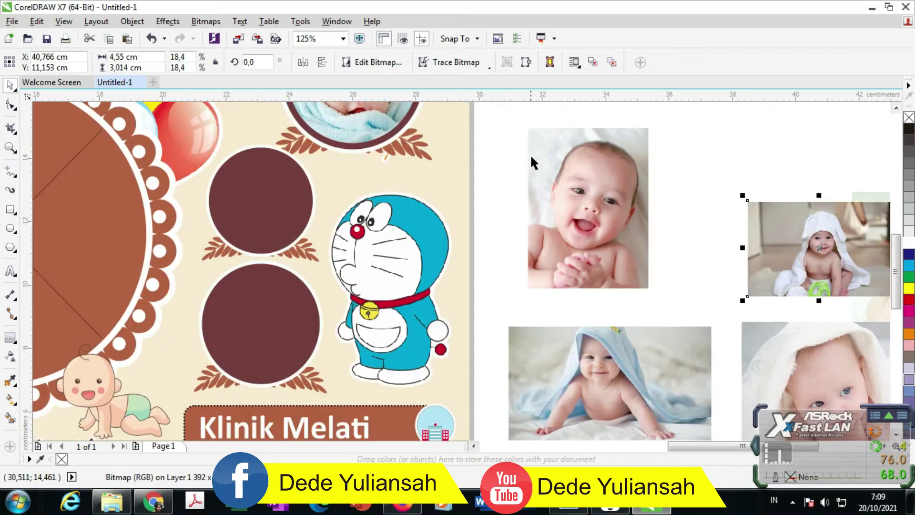
Step: PowerClip the laughing-baby photo into the upper small circle and shrink it to fit
right_click(583, 176)
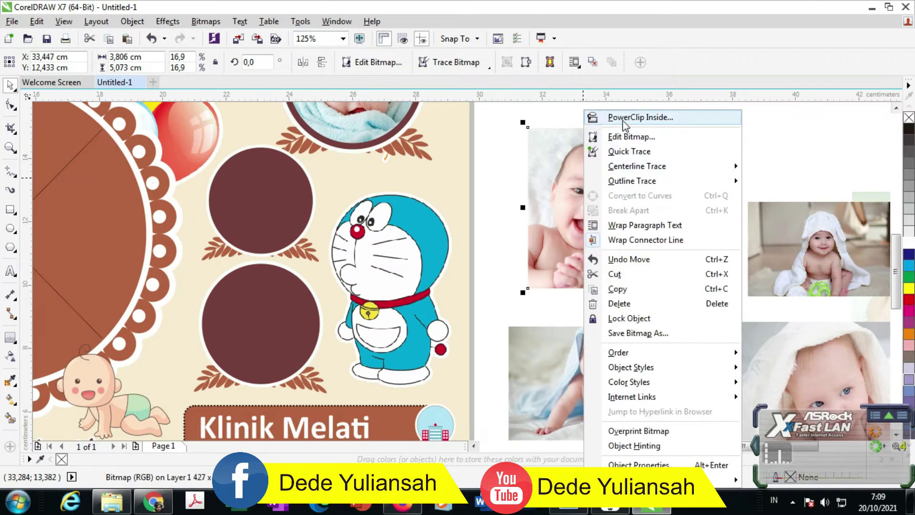
left_click(626, 119)
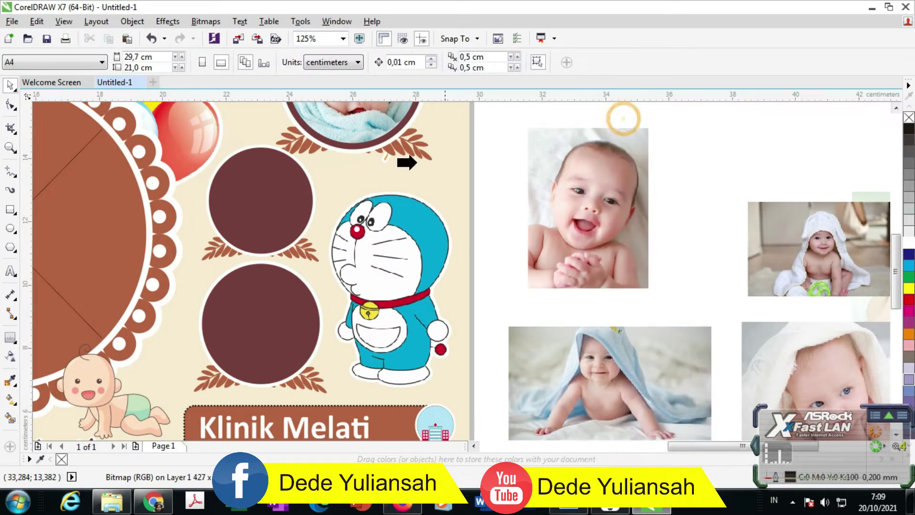
left_click(224, 203)
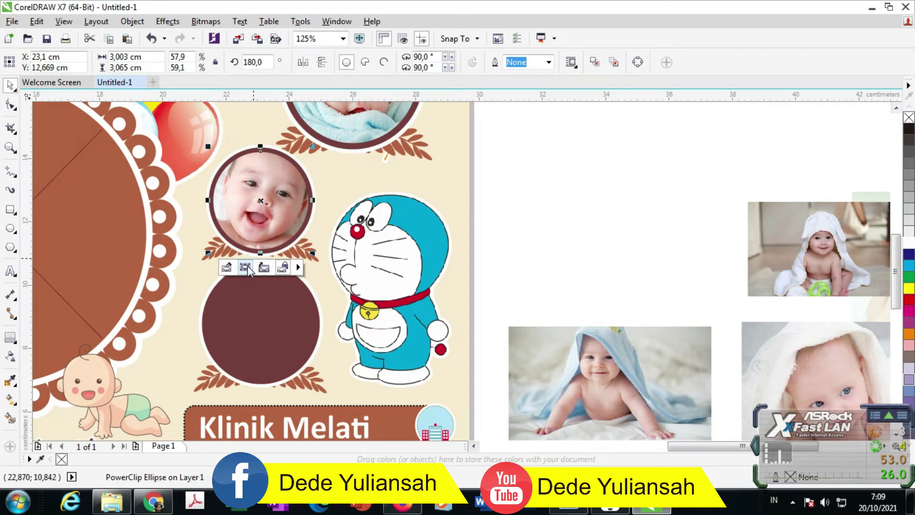
left_click(246, 268)
left_click_drag(326, 118, 323, 123)
left_click(527, 146)
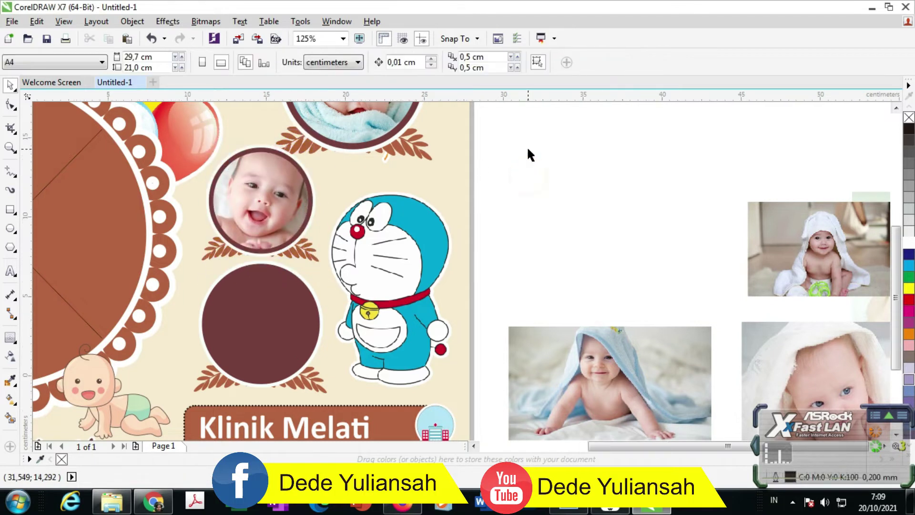
scroll(528, 146, "down", 1)
Step: PowerClip the white-hat baby photo inside the empty lower-right circle
left_click_drag(750, 203, 554, 191)
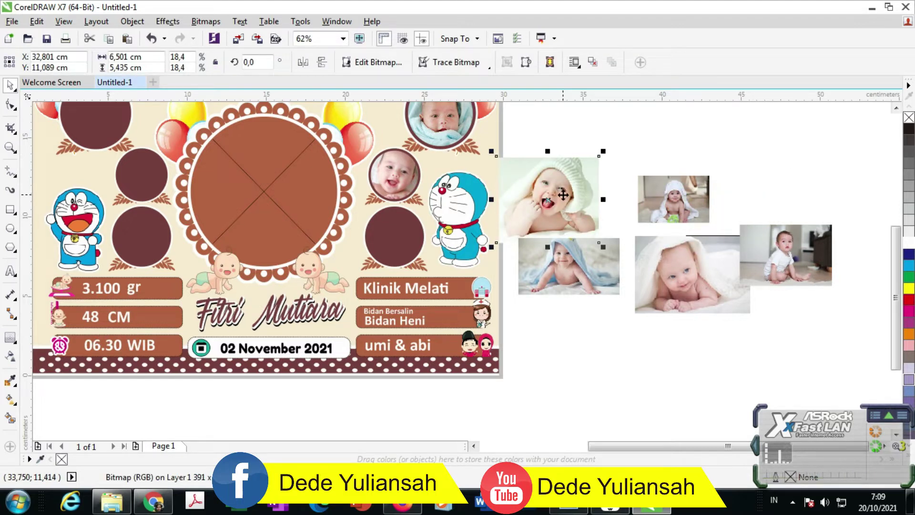
left_click_drag(573, 196, 600, 177)
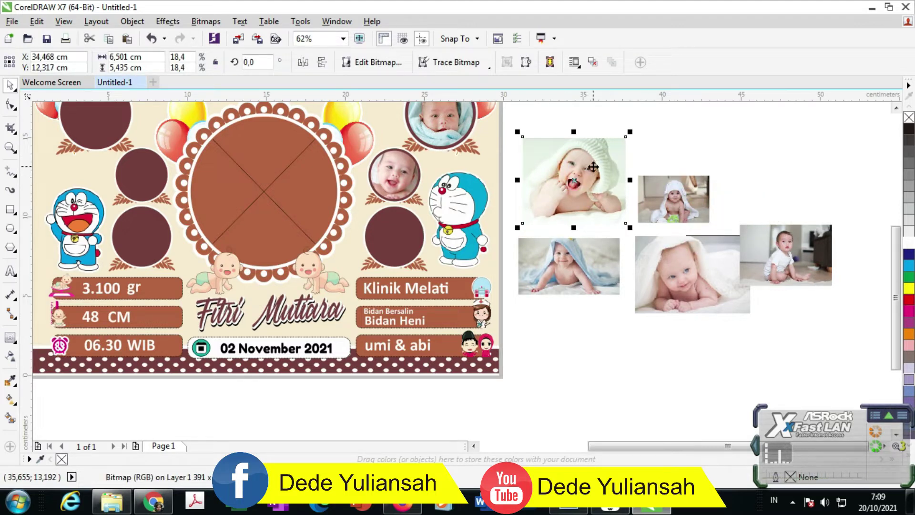
right_click(582, 110)
left_click(620, 118)
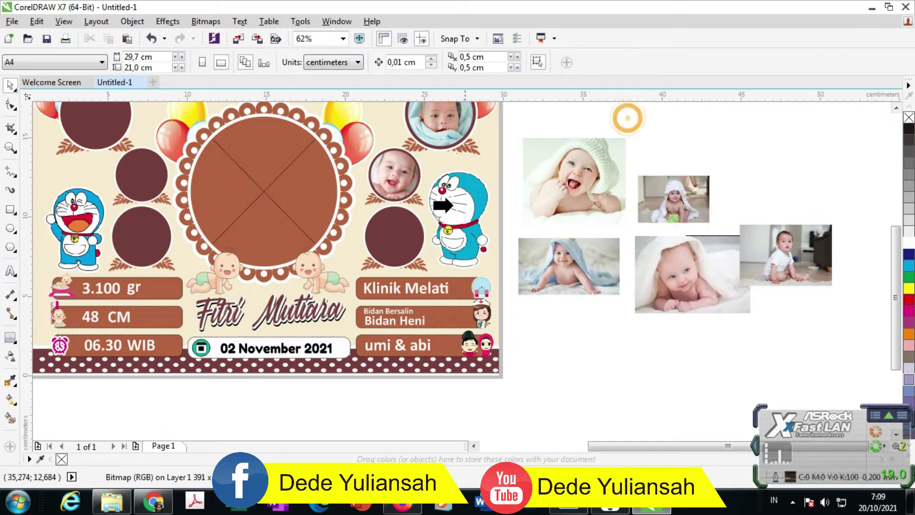
left_click(398, 236)
Step: Shrink the clipped white-hat photo to fit its circle, then deselect
scroll(399, 235, "up", 1)
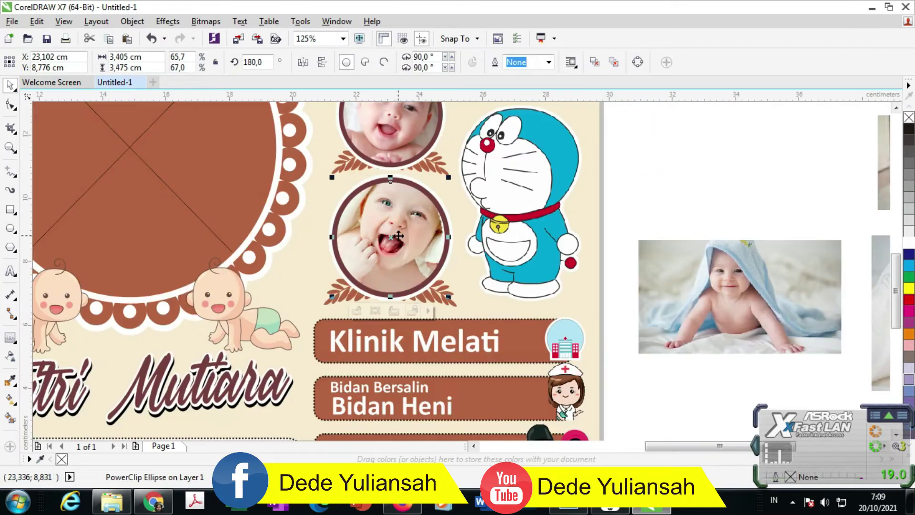
left_click(375, 313)
left_click_drag(497, 149, 456, 186)
scroll(605, 174, "down", 1)
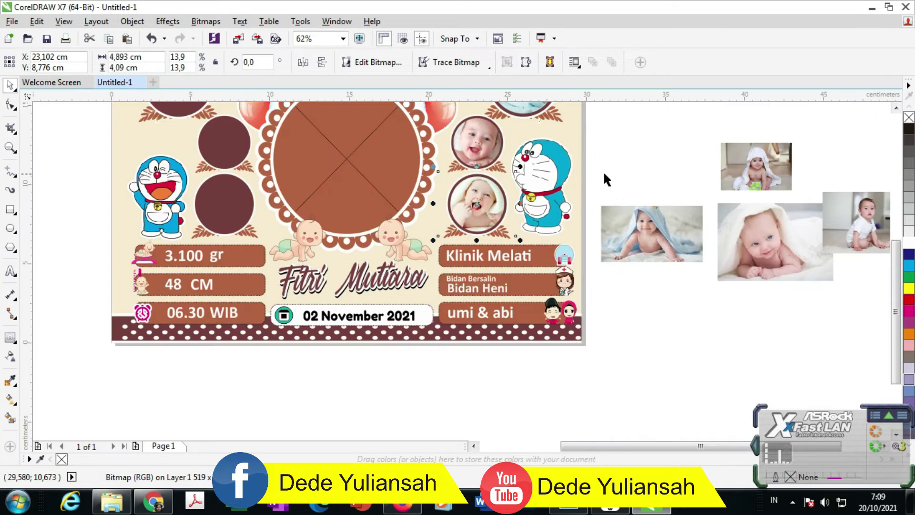
left_click(665, 163)
scroll(695, 201, "down", 1)
Step: Move the hooded, sitting, blue-towel and lying baby photos to the left of the card
left_click_drag(708, 179, 343, 141)
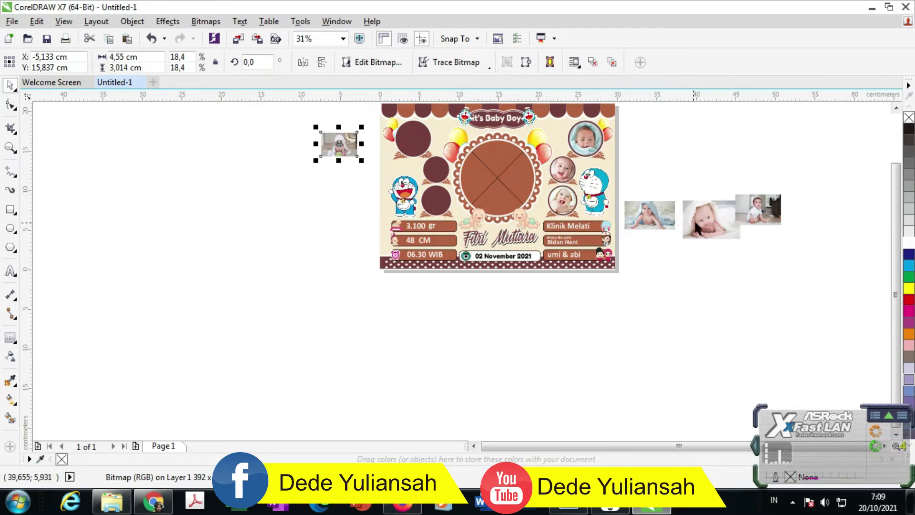
left_click_drag(753, 208, 340, 191)
left_click_drag(735, 205, 355, 227)
left_click_drag(672, 208, 329, 169)
scroll(331, 167, "up", 2)
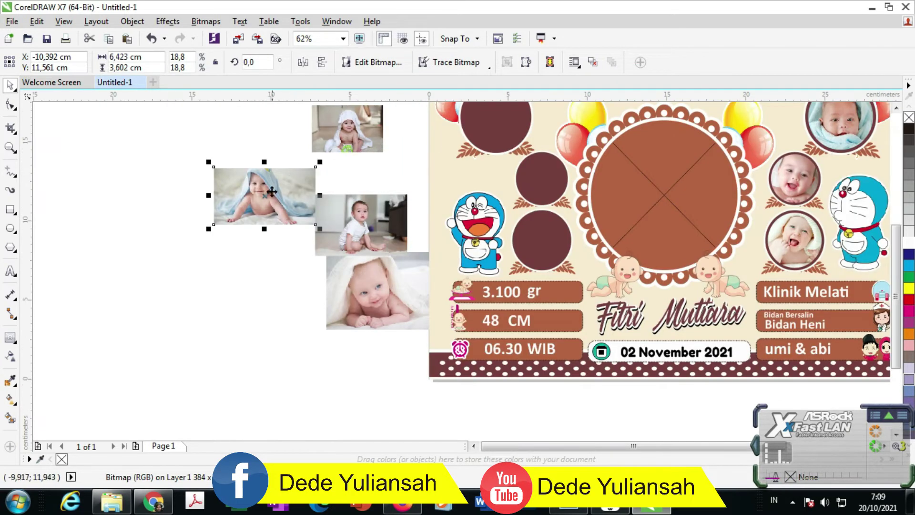
Step: PowerClip the blue-towel baby photo into the top-left circle and enlarge it slightly
right_click(270, 196)
left_click(316, 119)
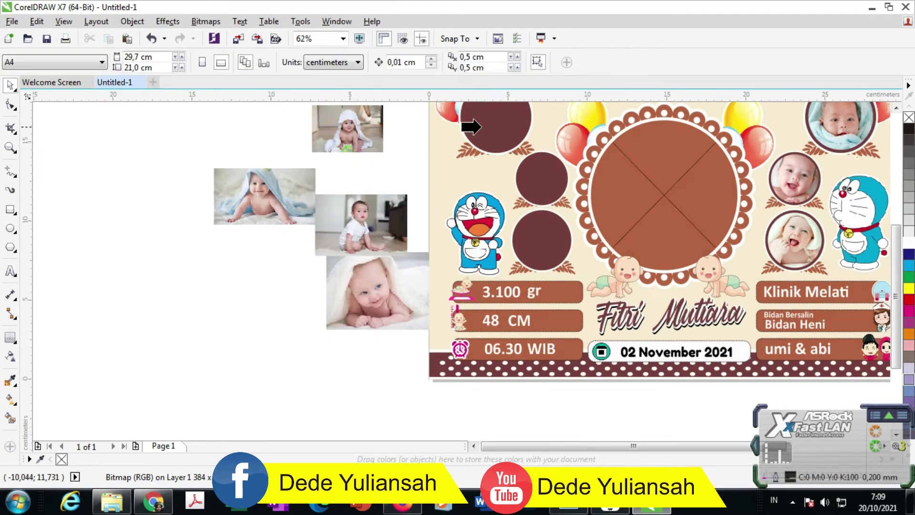
left_click(469, 126)
scroll(479, 179, "down", 2)
scroll(488, 137, "up", 2)
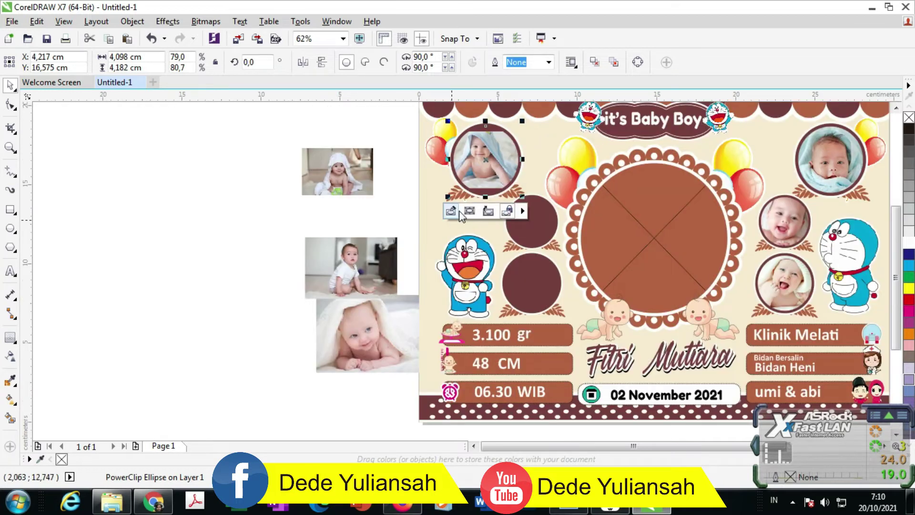
left_click(482, 195)
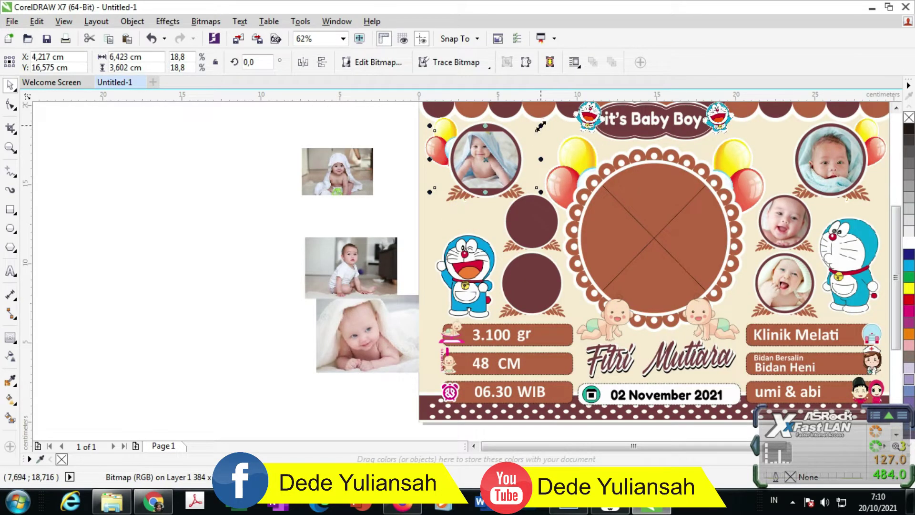
left_click_drag(540, 126, 555, 118)
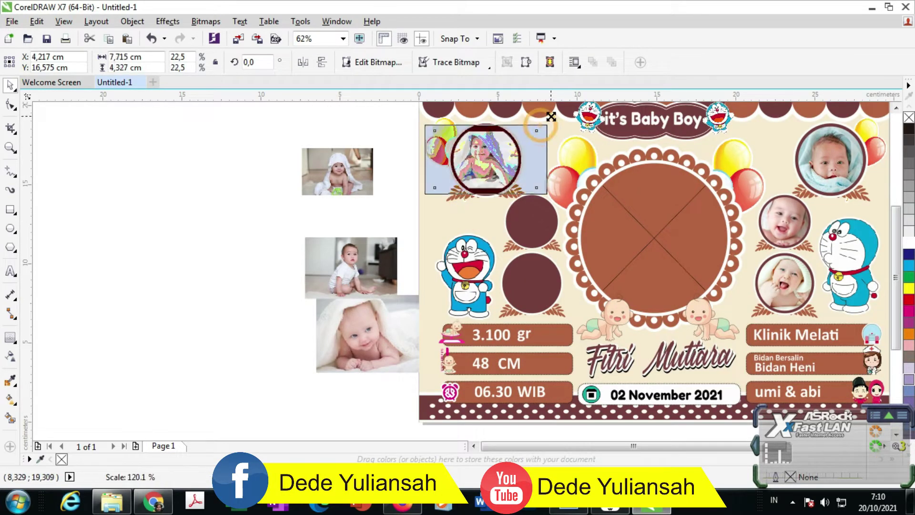
Step: PowerClip the hooded baby photo into the middle-left dark circle, undoing a misplaced clip
right_click(336, 177)
left_click(376, 116)
left_click(529, 235)
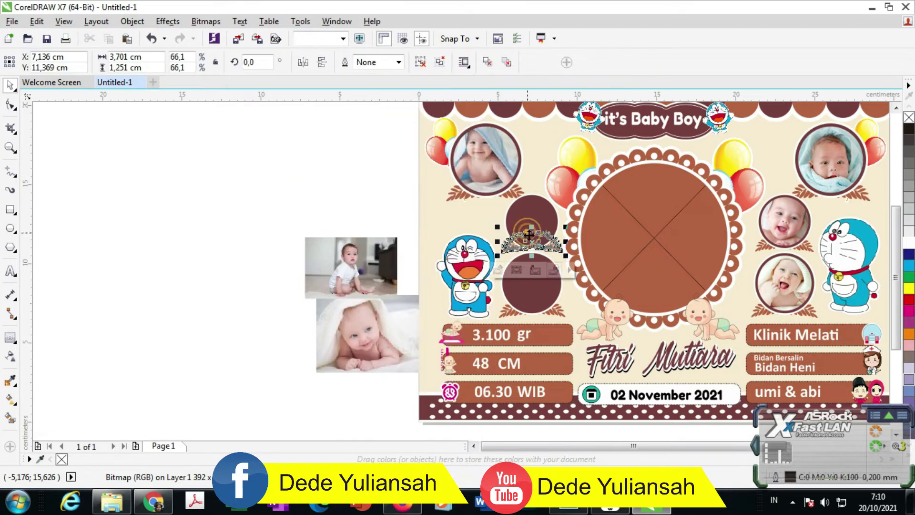
key("ctrl+z")
right_click(353, 152)
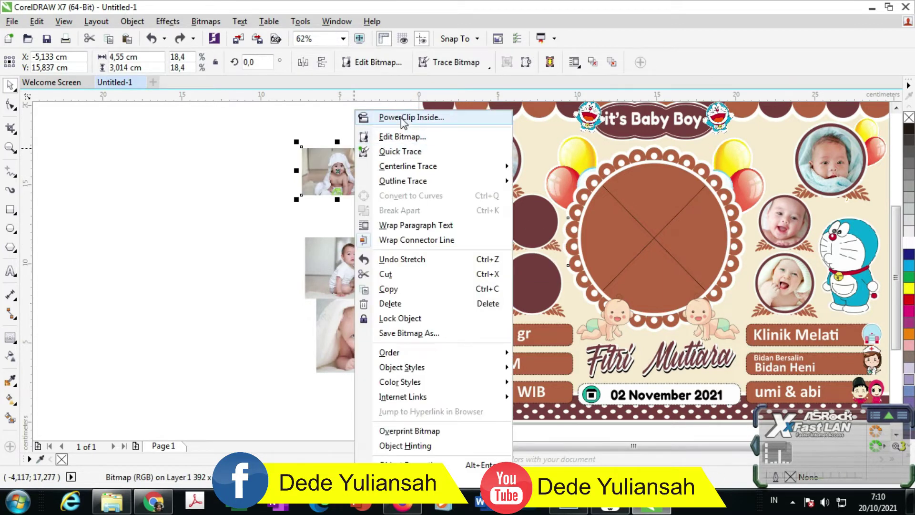
left_click(403, 117)
left_click(529, 224)
scroll(549, 229, "up", 3)
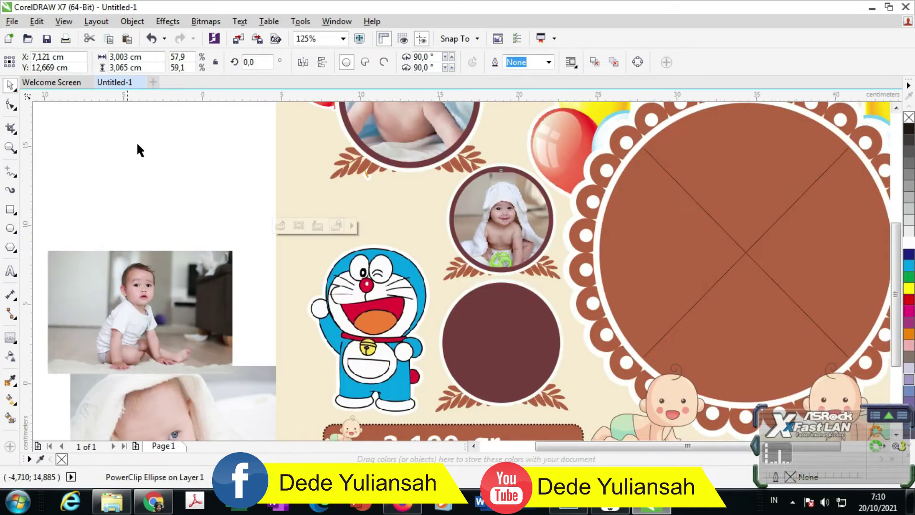
scroll(175, 213, "down", 6)
scroll(155, 207, "up", 3)
Step: PowerClip the lying baby photo into the lower-left circle, shrinking and centring it
right_click(157, 227)
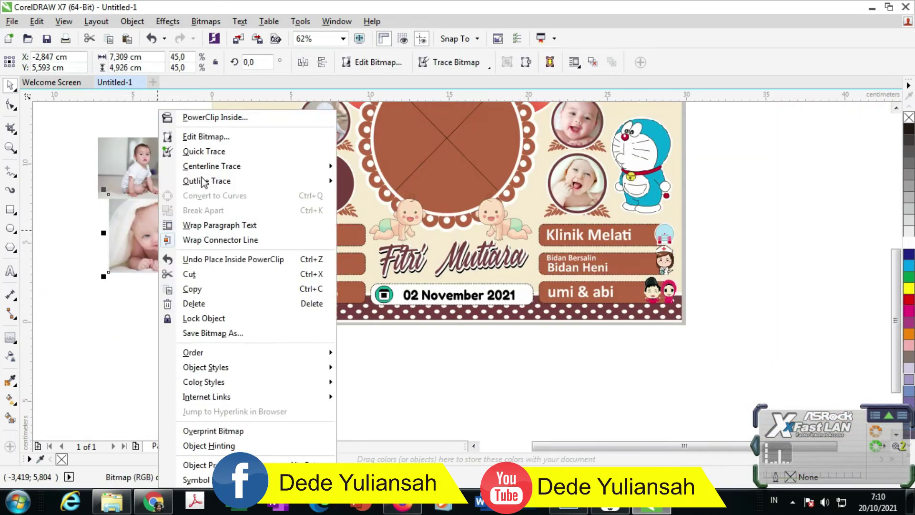
left_click(247, 117)
left_click(327, 186)
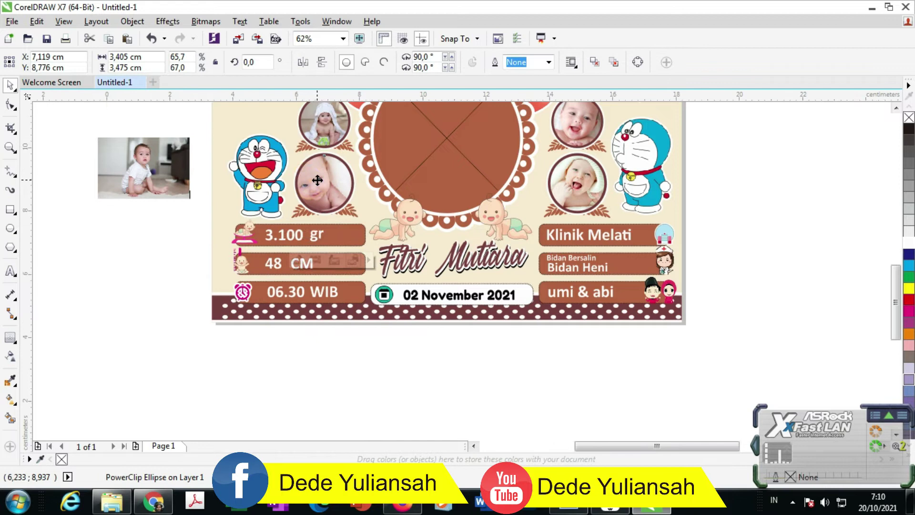
scroll(329, 186, "up", 3)
left_click(315, 260)
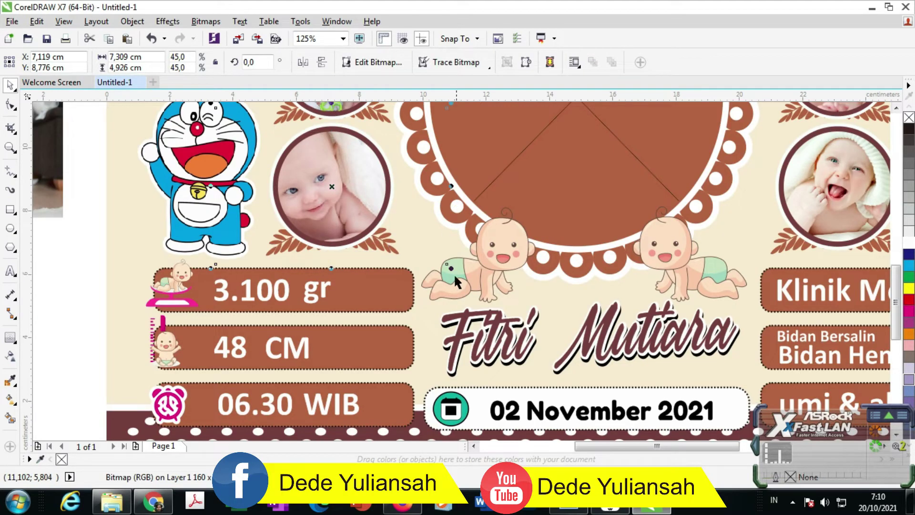
left_click_drag(451, 269, 418, 247)
left_click_drag(306, 179, 319, 179)
scroll(319, 179, "down", 3)
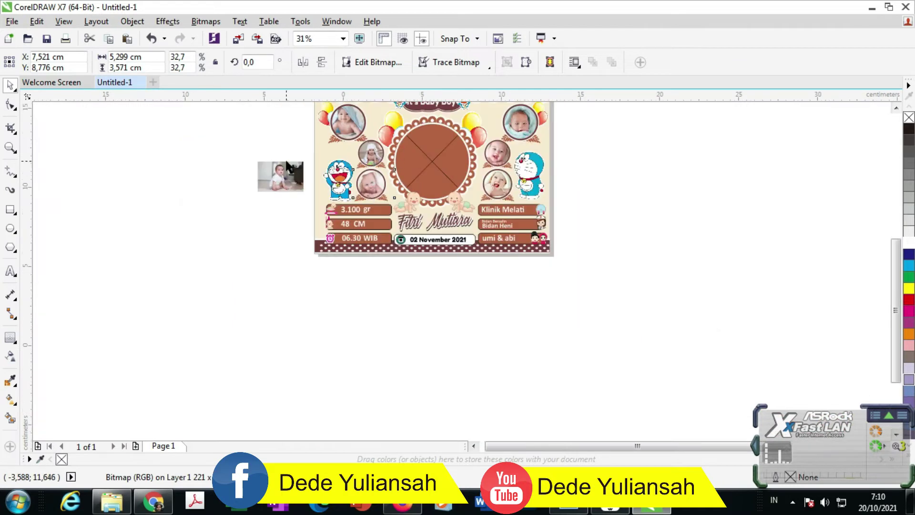
scroll(288, 167, "up", 2)
Step: PowerClip the sitting baby photo into the central scalloped circle and enlarge it to fill
right_click(286, 167)
left_click(343, 114)
left_click(575, 151)
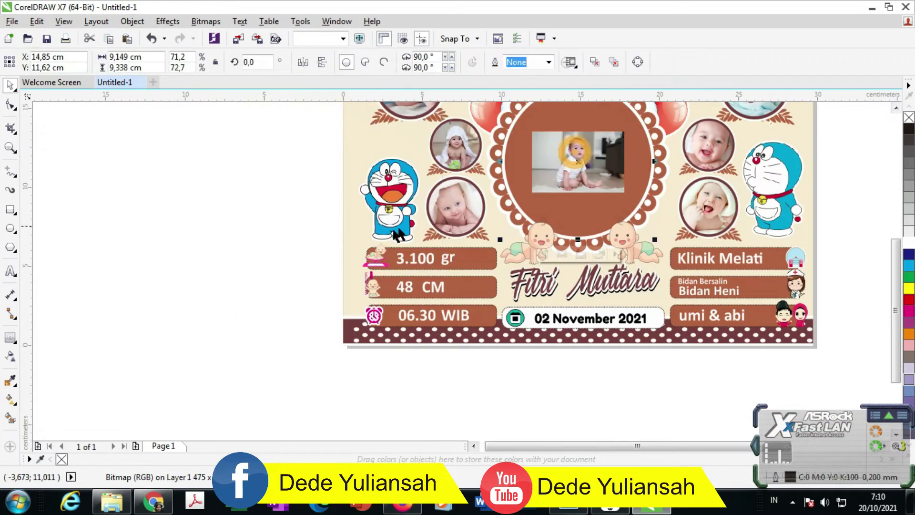
scroll(553, 168, "down", 1)
scroll(465, 277, "up", 1)
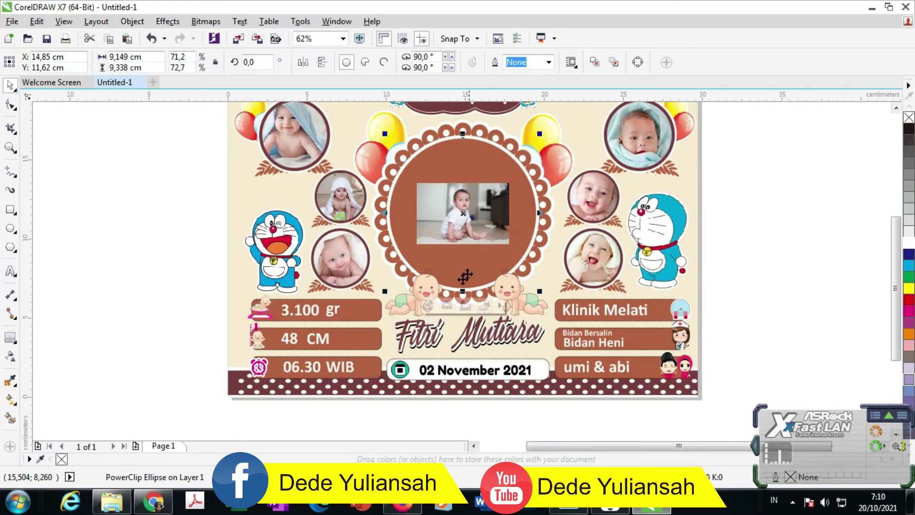
left_click(447, 306)
left_click_drag(512, 180, 581, 133)
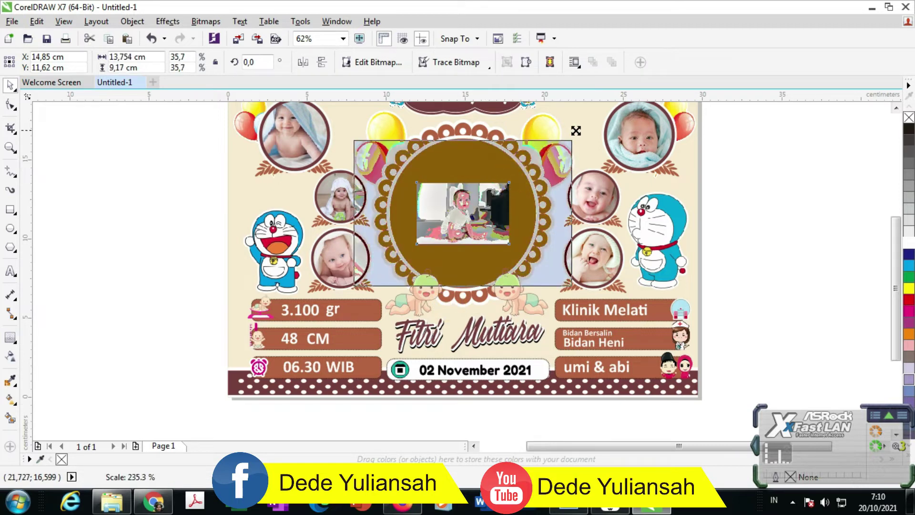
left_click(790, 197)
key("F3")
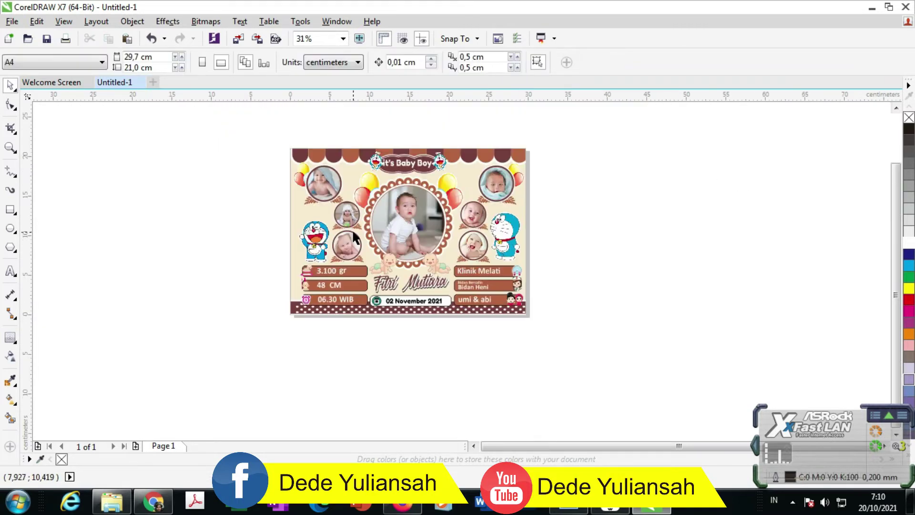
left_click(568, 223)
scroll(428, 167, "up", 5)
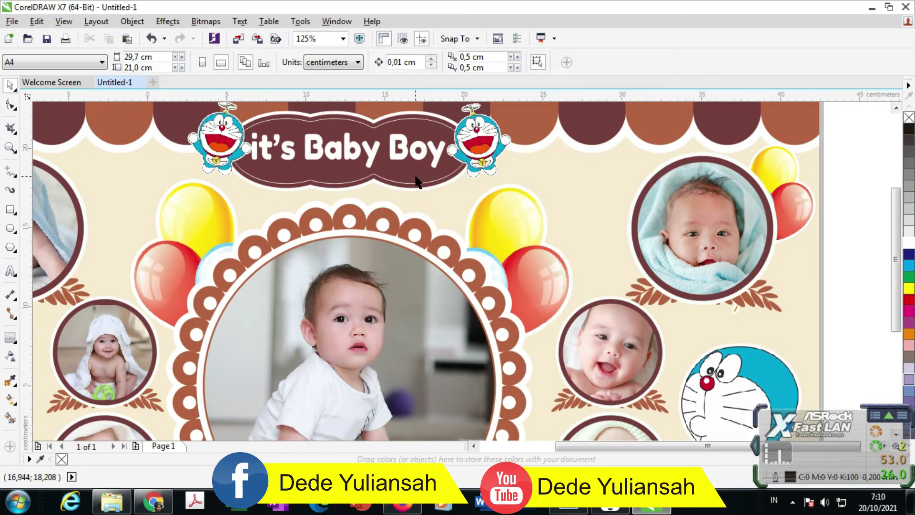
Step: Replace 'Boy' with 'Girl' in the 'it's Baby Boy' title text
scroll(416, 175, "down", 1)
scroll(415, 174, "up", 1)
left_click(411, 164)
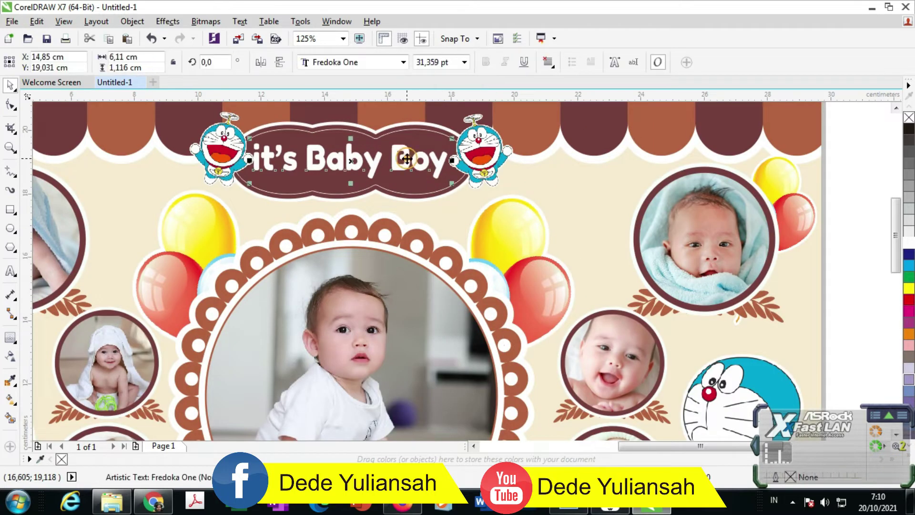
left_click_drag(392, 160, 457, 159)
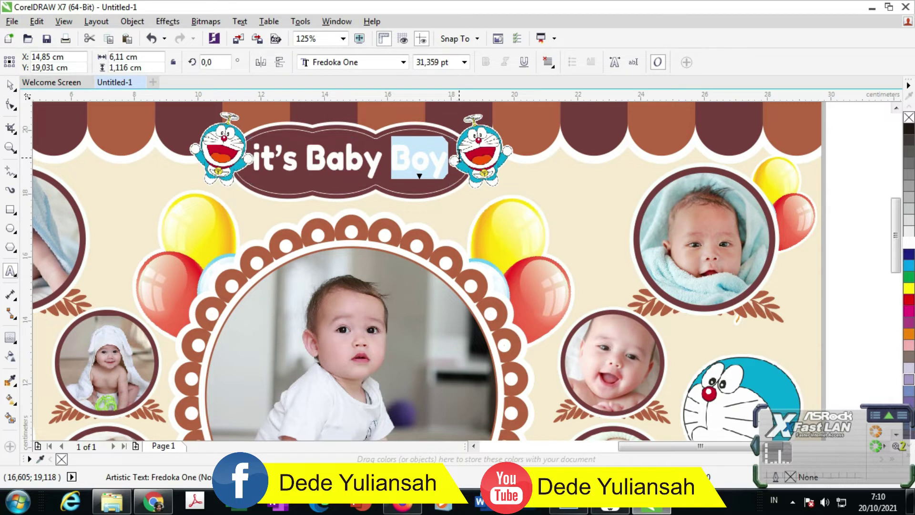
type("T")
key("BackSpace")
type("G")
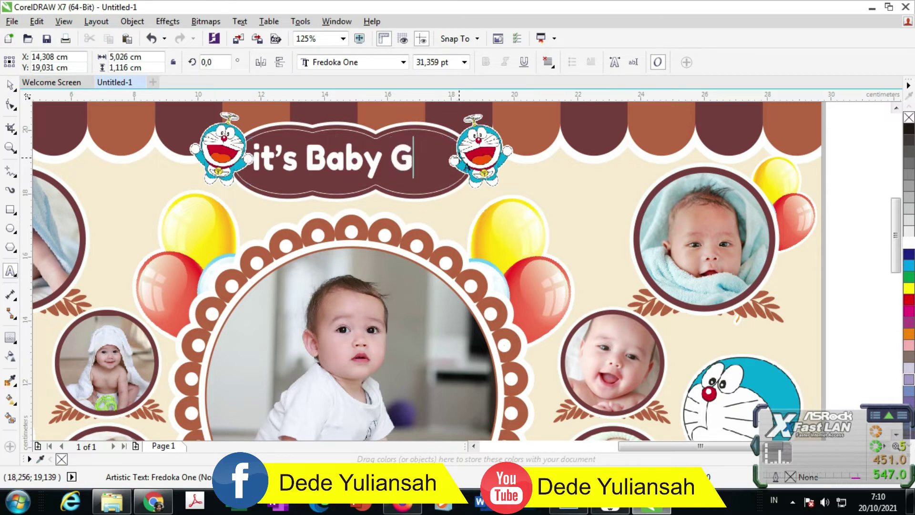
type("irl")
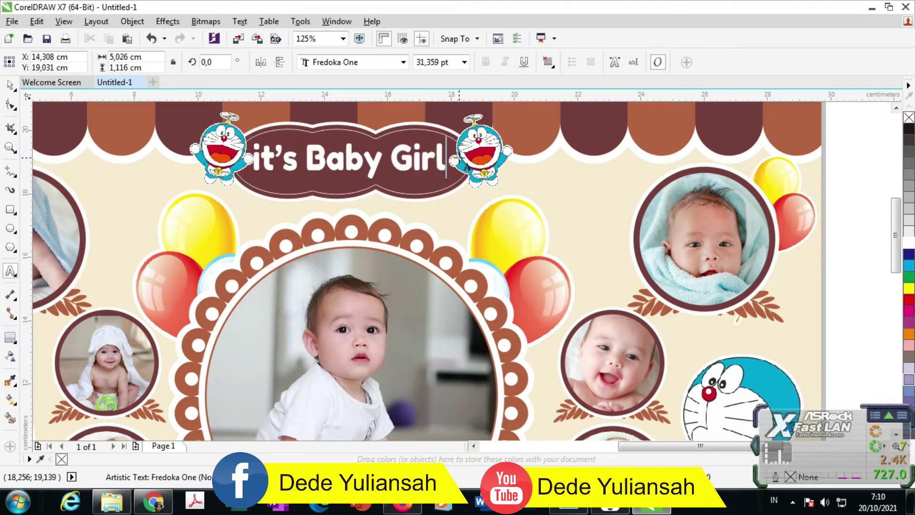
left_click(10, 84)
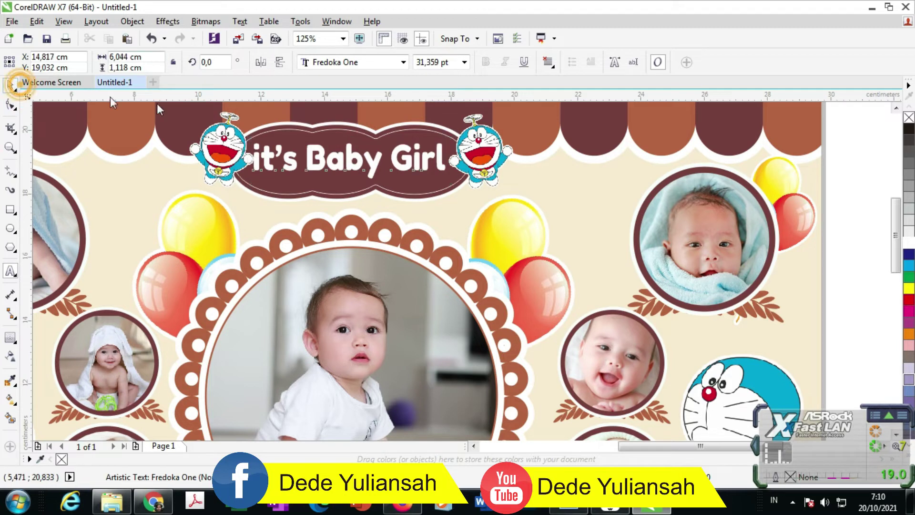
scroll(320, 125, "down", 2)
left_click(598, 254)
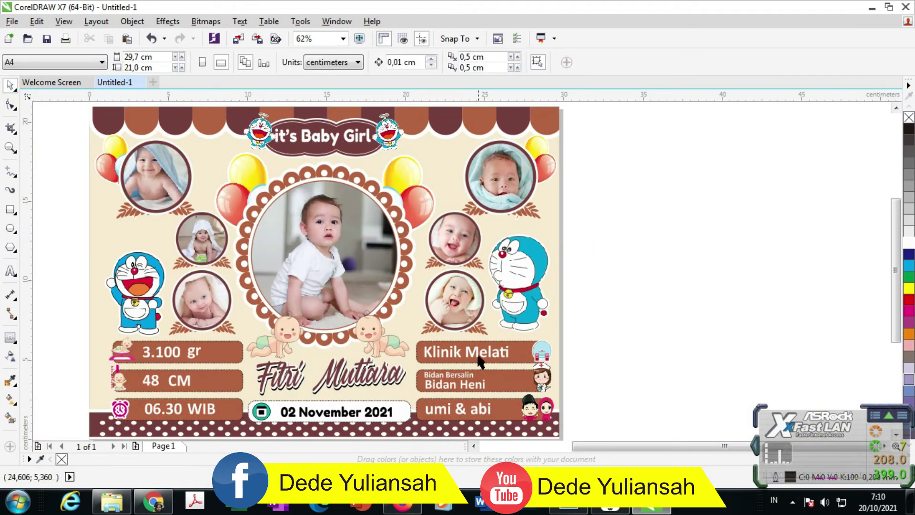
Step: Change 'Melati' to 'Melawai' in the Klinik Melati banner text
scroll(479, 363, "up", 2)
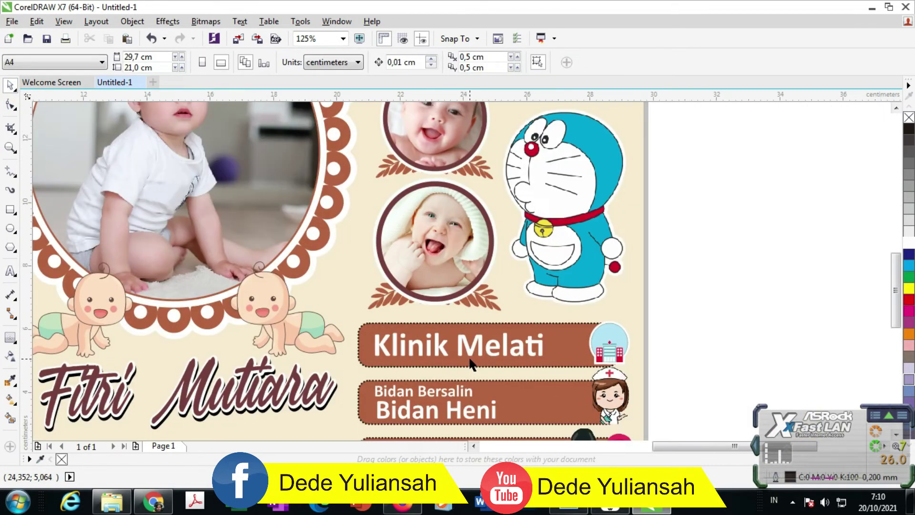
left_click(442, 345)
left_click_drag(459, 346, 535, 342)
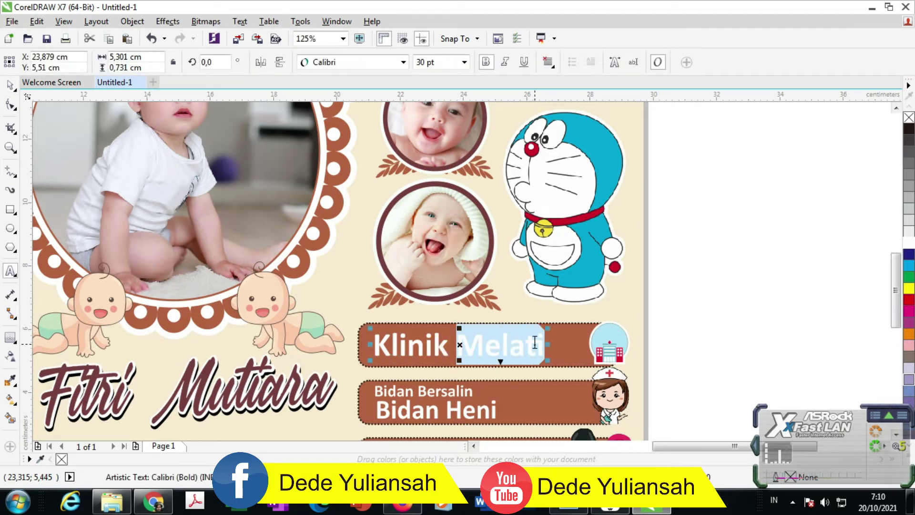
type("Melawa")
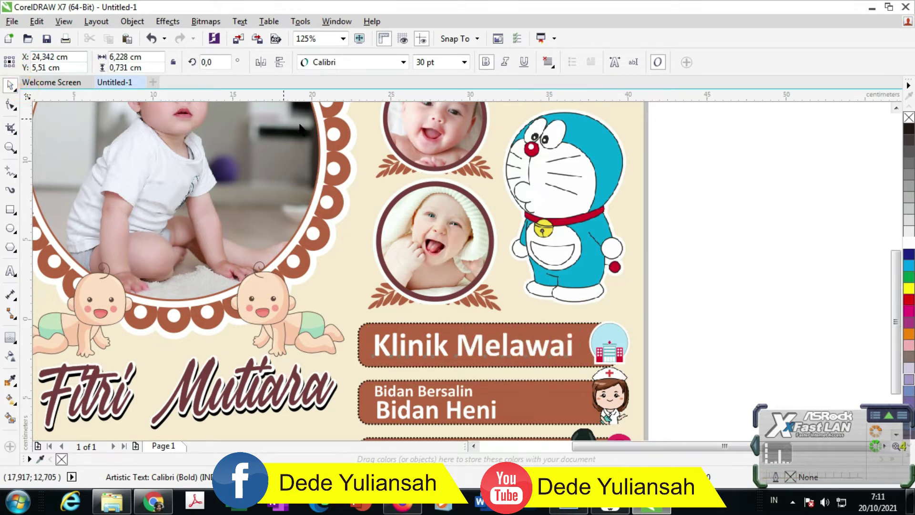
scroll(360, 121, "down", 2)
left_click(544, 259)
scroll(411, 225, "up", 2)
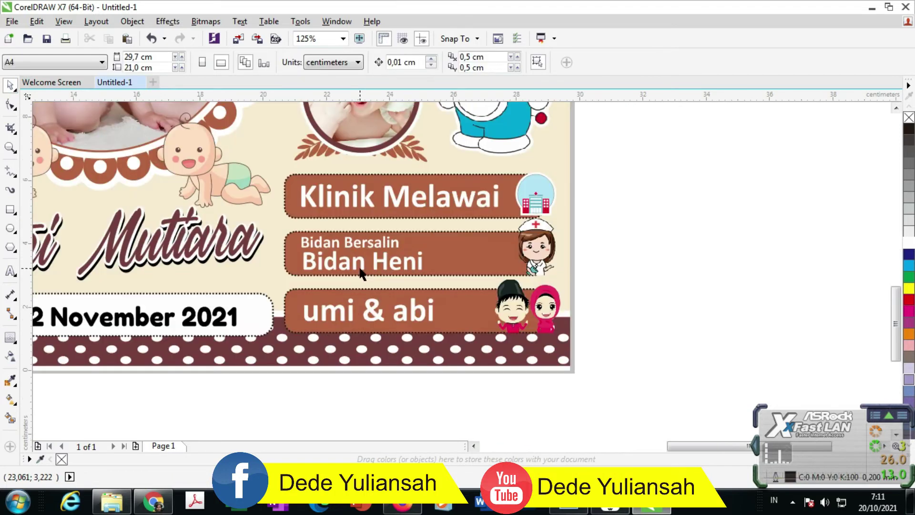
Step: Replace the midwife's name on the Bidan line with the new midwife name
double_click(399, 265)
left_click_drag(373, 261, 424, 259)
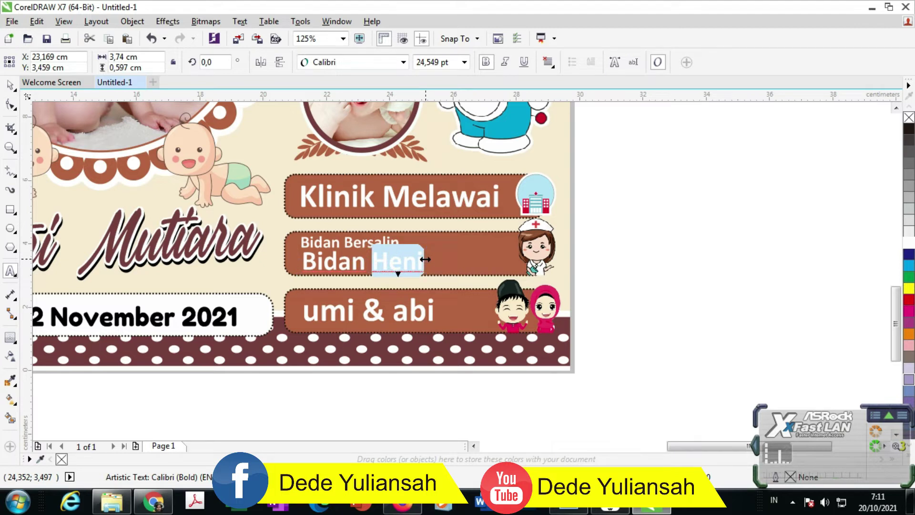
type("Dani")
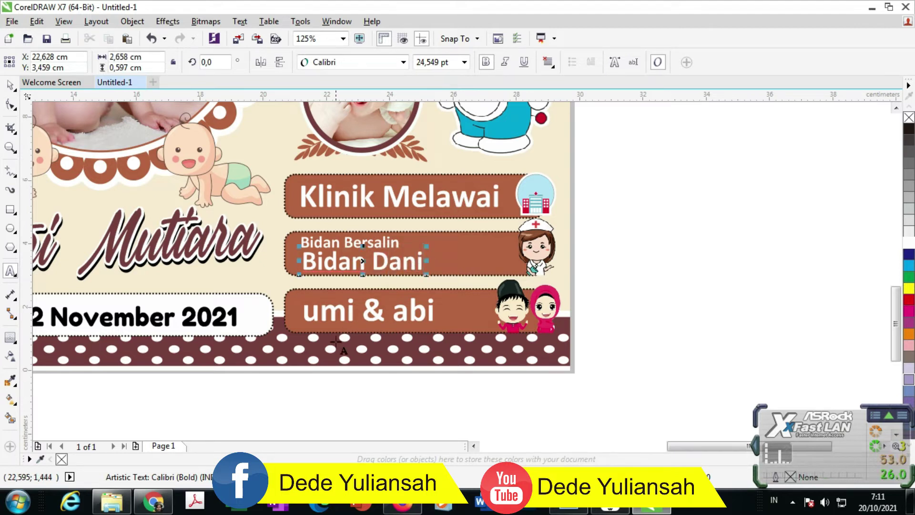
Step: Replace 'umi' and 'abi' on the parents line with the couple's names
left_click_drag(356, 314, 303, 317)
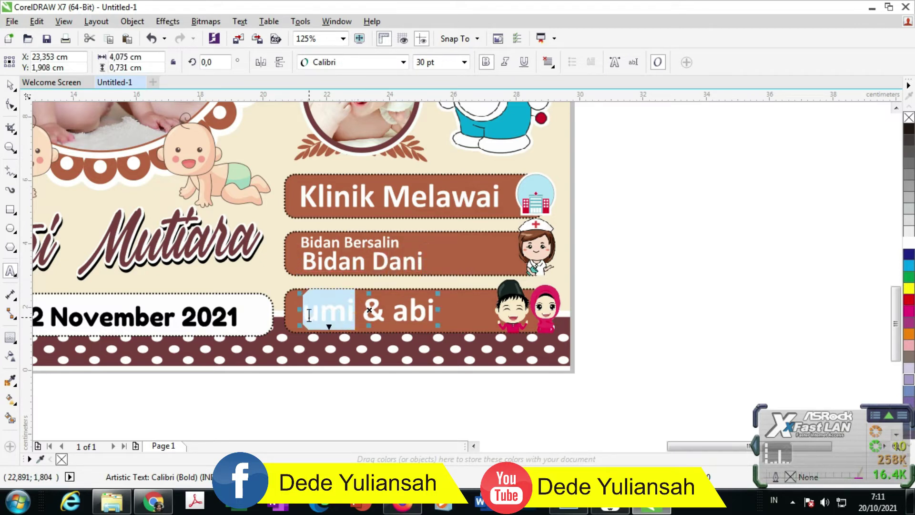
type("Pasal")
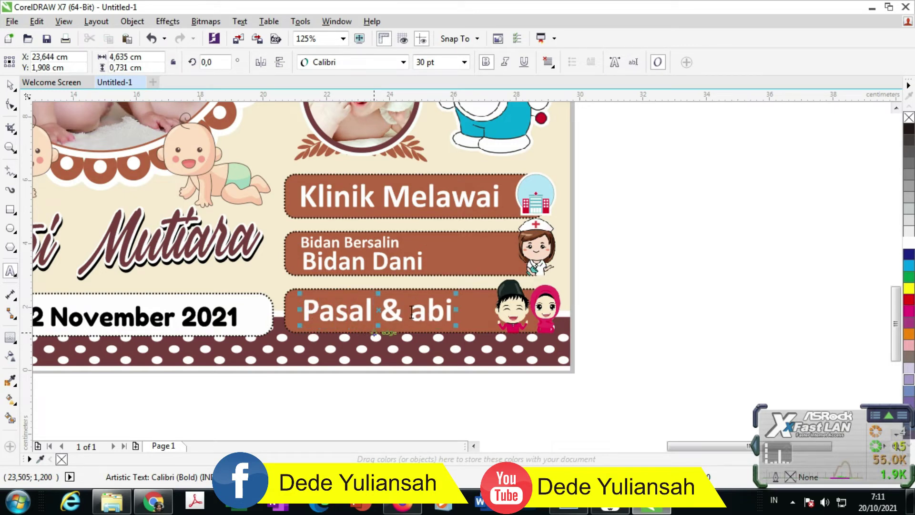
left_click_drag(412, 312, 457, 312)
type("Rar")
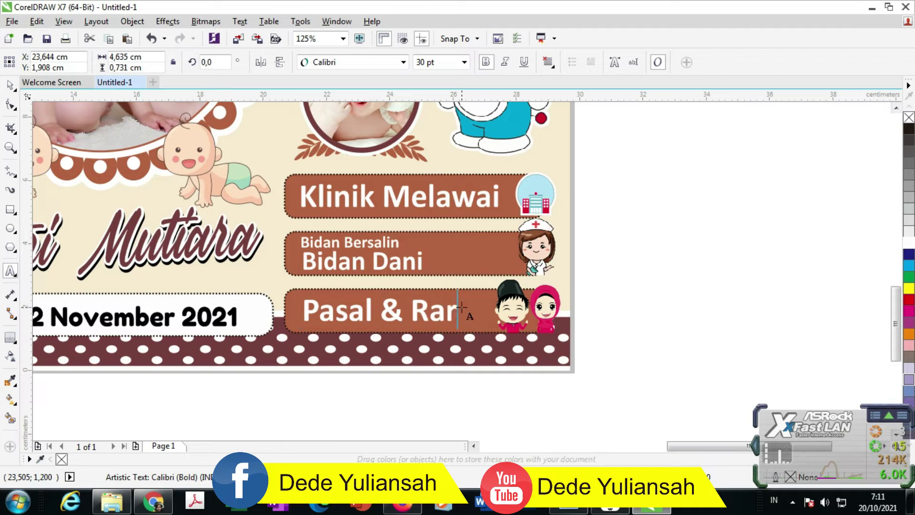
scroll(314, 372, "down", 1)
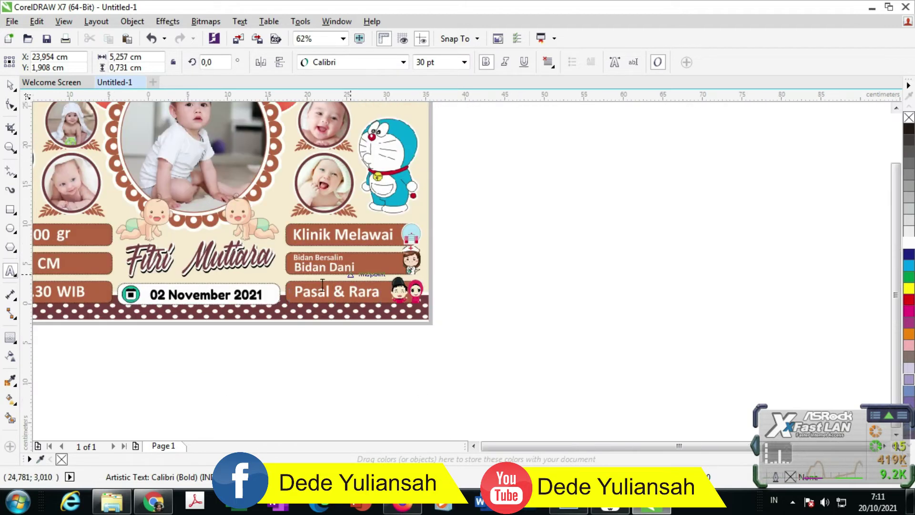
scroll(326, 233, "down", 1)
scroll(176, 273, "up", 1)
scroll(191, 269, "up", 1)
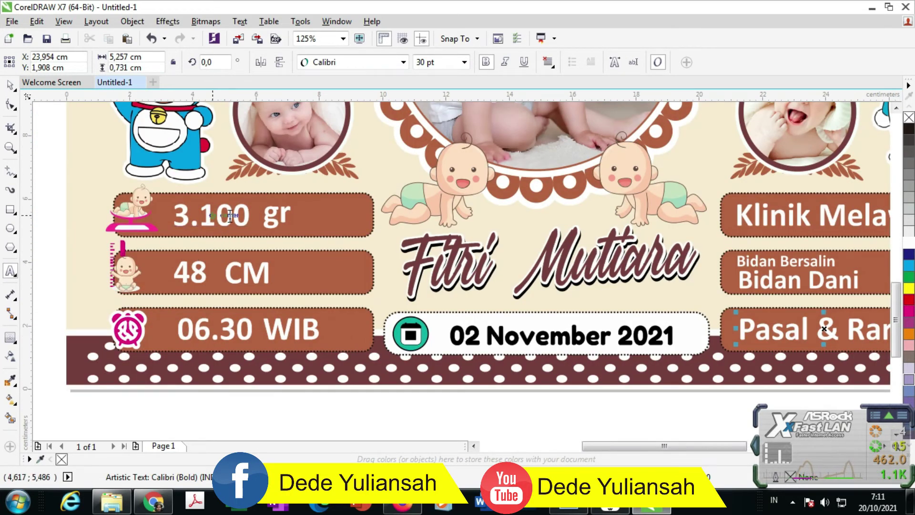
scroll(200, 285, "up", 1)
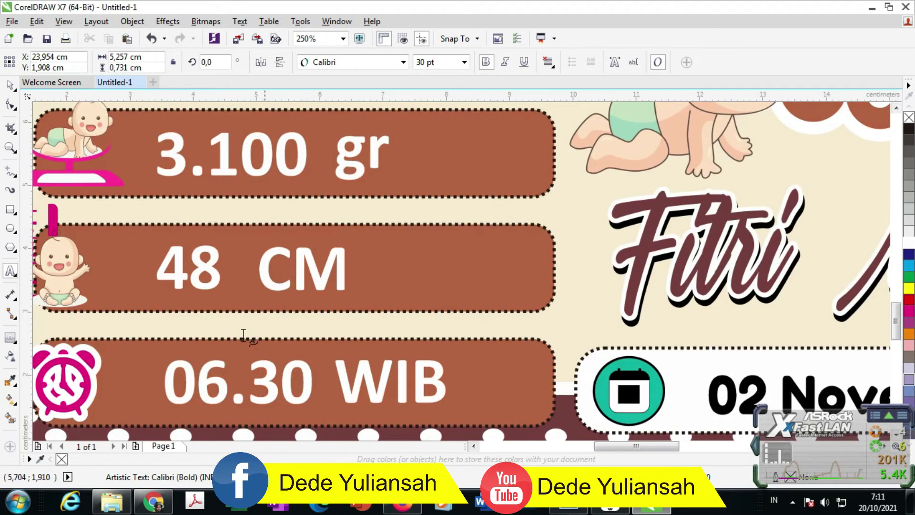
Step: Strip the white contour and black shadow effects off the baby's name text
scroll(243, 332, "down", 1)
left_click(10, 85)
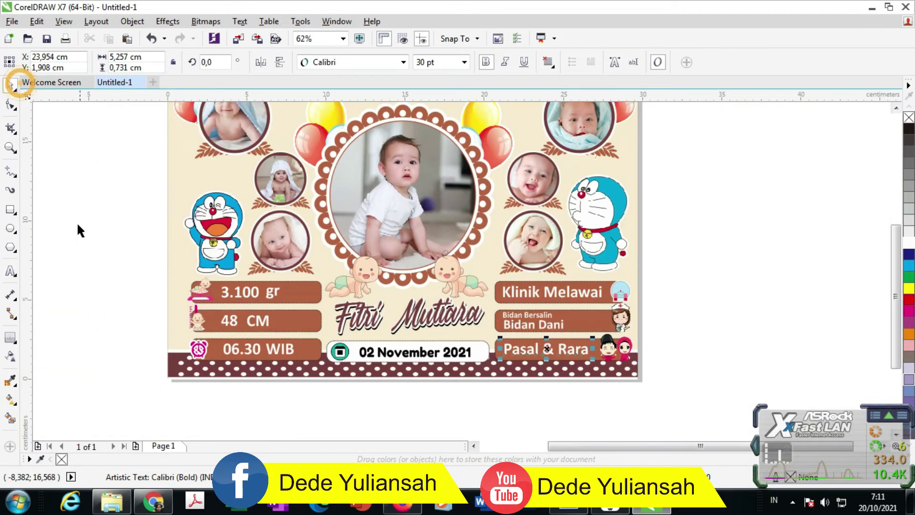
left_click(77, 229)
scroll(438, 332, "up", 1)
left_click(429, 287)
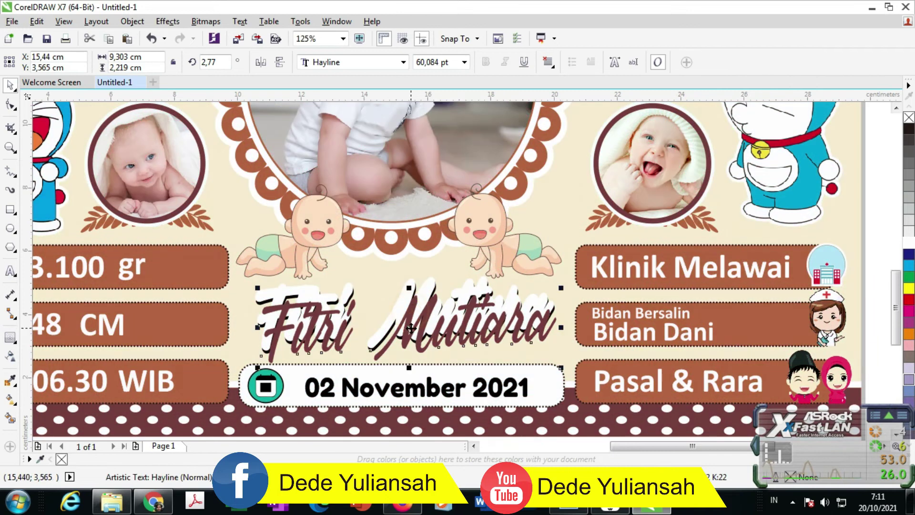
left_click(422, 288)
key("Escape")
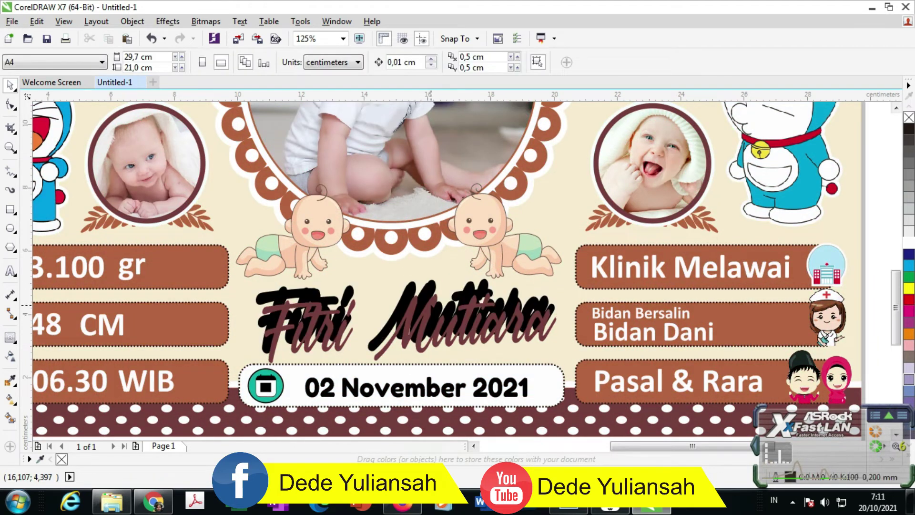
left_click(361, 307)
scroll(316, 283, "up", 1)
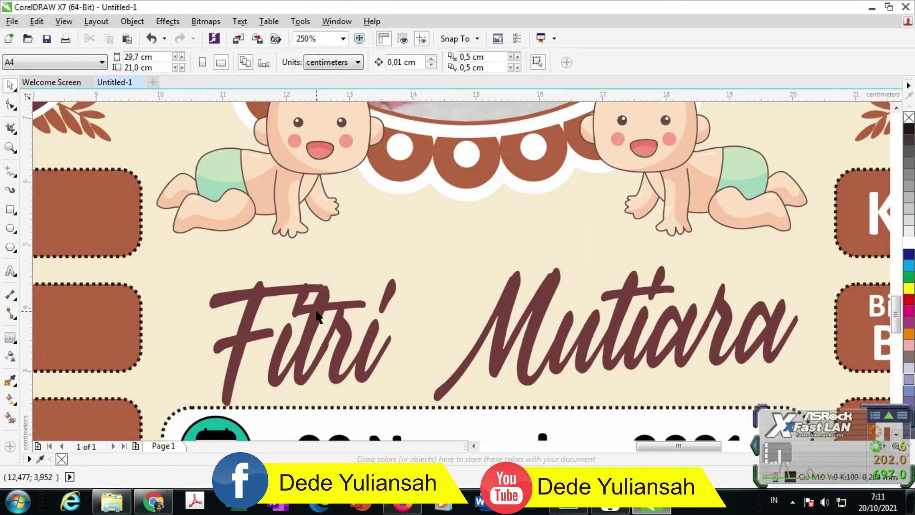
left_click_drag(317, 284, 317, 283)
scroll(316, 283, "down", 1)
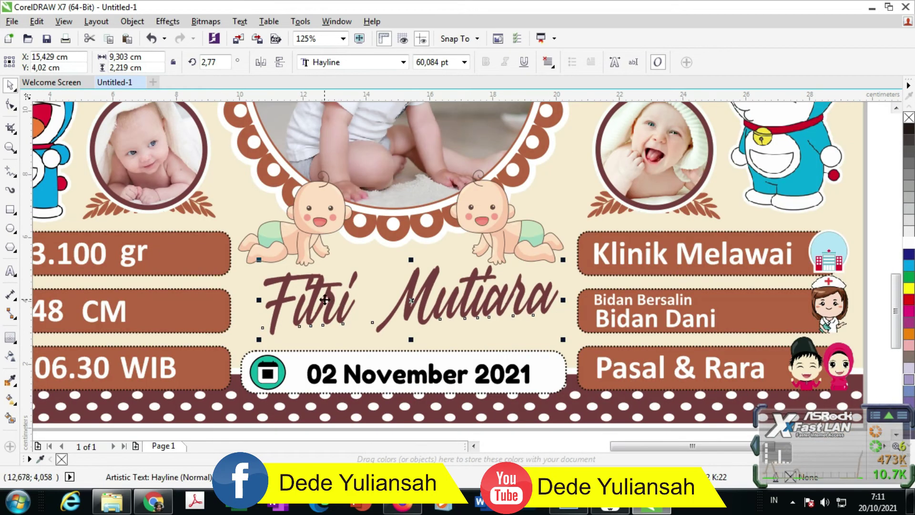
scroll(325, 299, "up", 1)
left_click(261, 296)
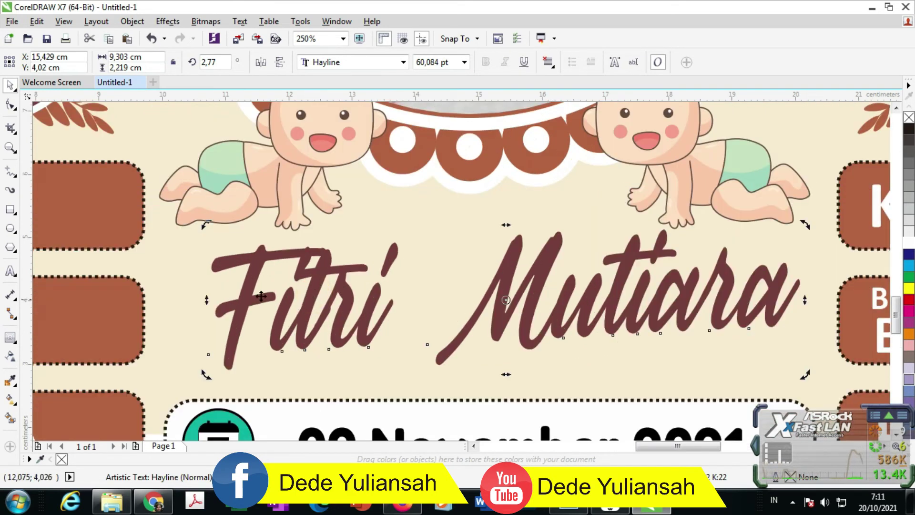
Step: Give the Fitri Mutiara name a white outside contour, widened to 0.092 cm
scroll(215, 320, "up", 1)
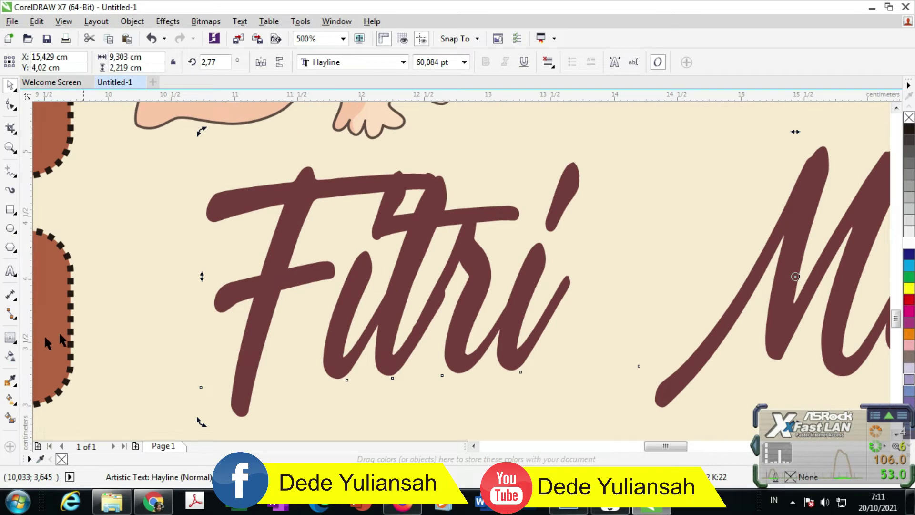
left_click(11, 337)
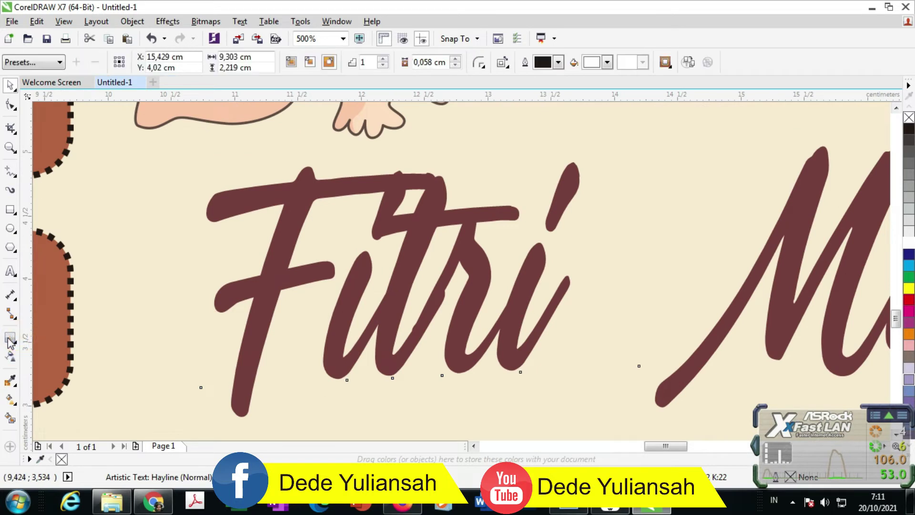
left_click(608, 62)
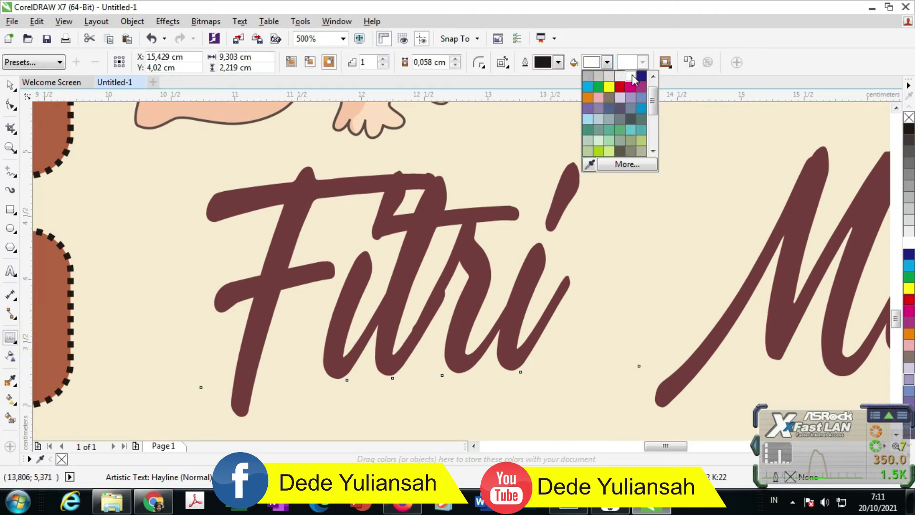
left_click(631, 77)
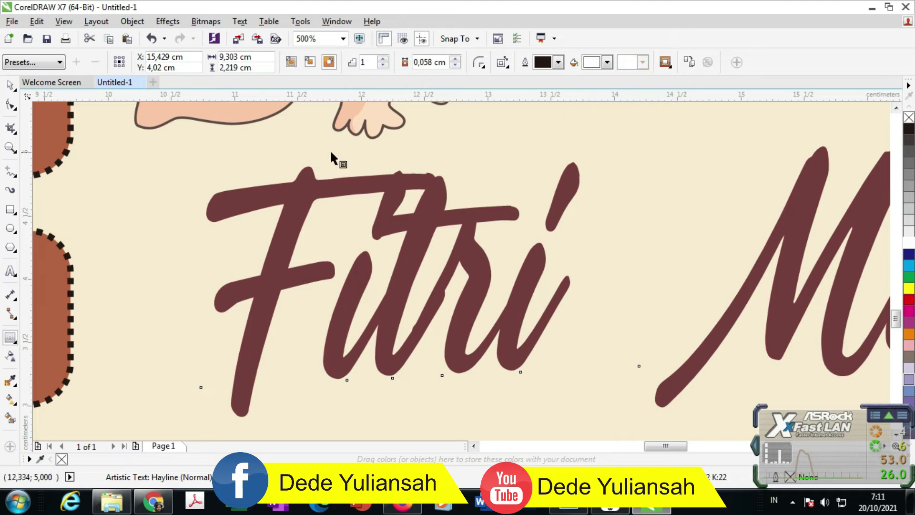
left_click(329, 62)
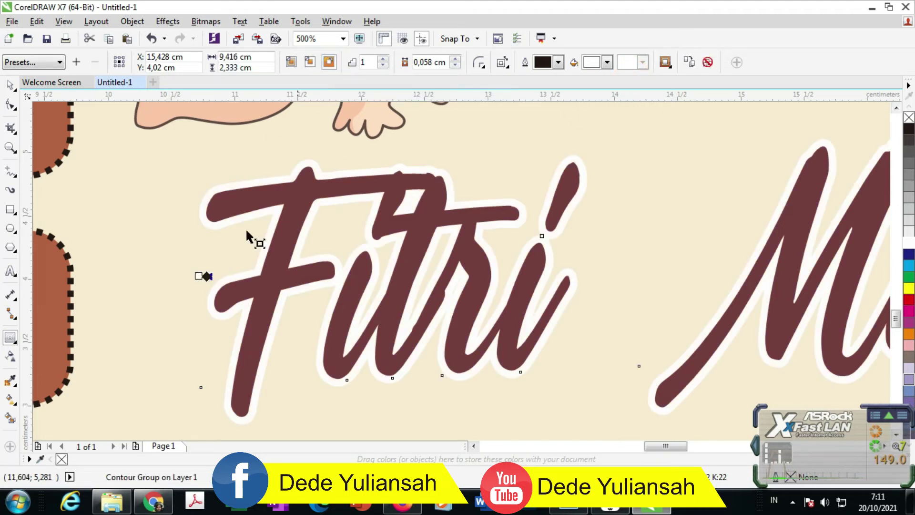
scroll(183, 281, "up", 2)
left_click(244, 279)
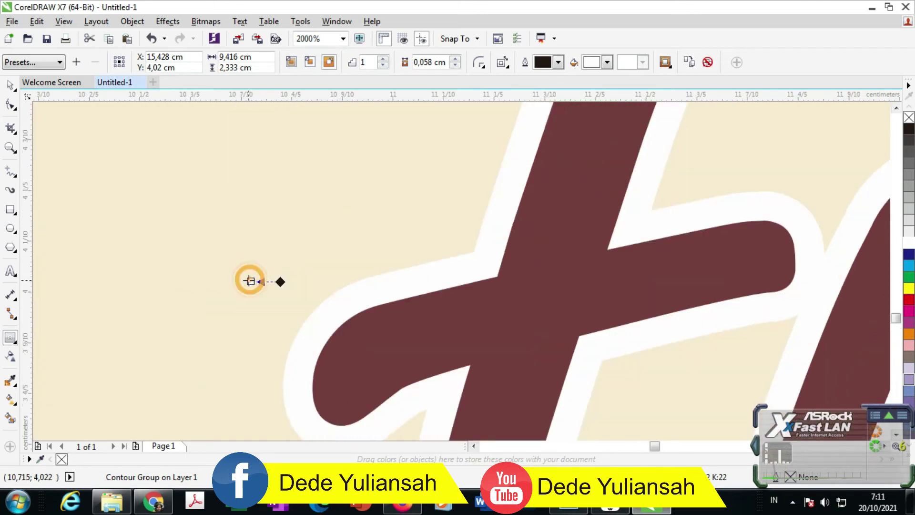
left_click(233, 278)
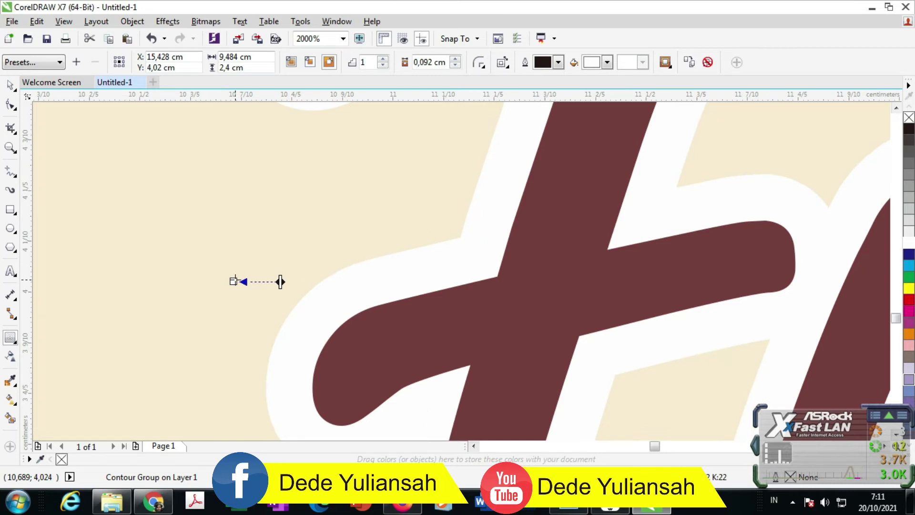
scroll(235, 281, "down", 2)
left_click(10, 84)
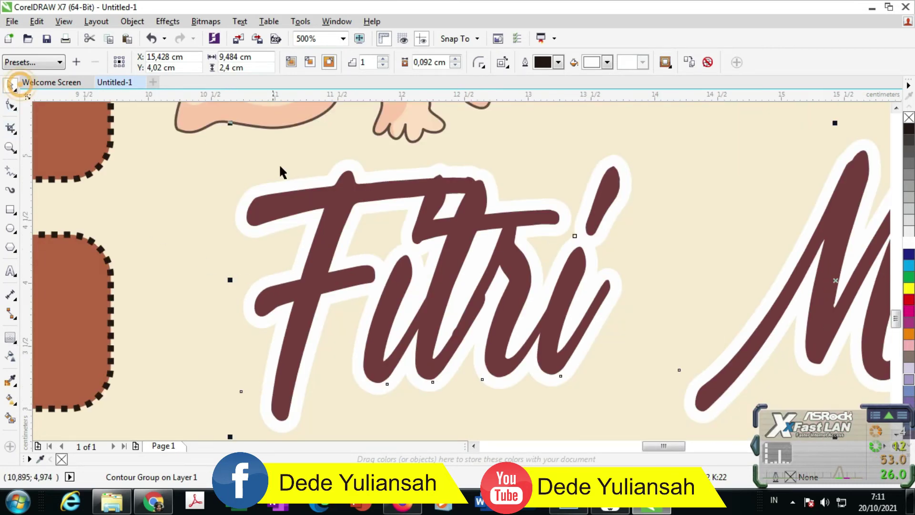
scroll(368, 215, "down", 1)
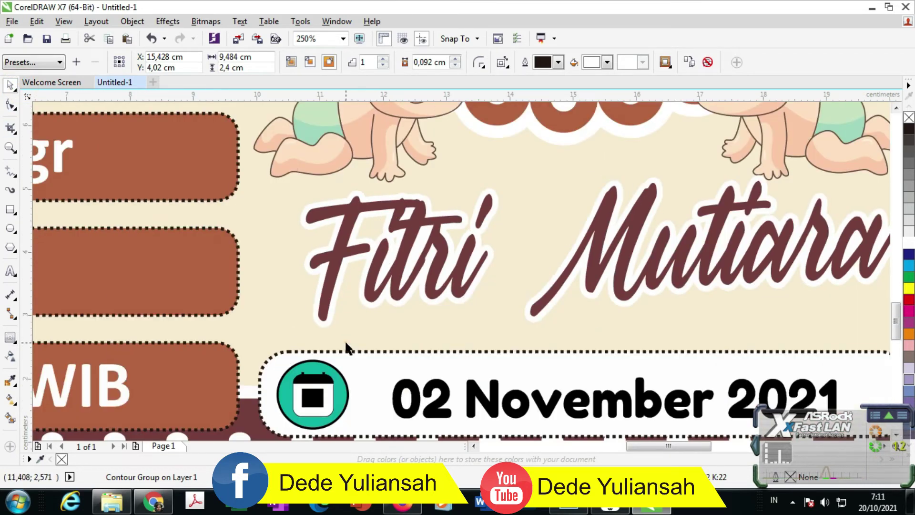
Step: Break the contour group apart to separate the white contour from the name text
left_click(344, 340)
scroll(325, 325, "up", 1)
left_click(332, 324)
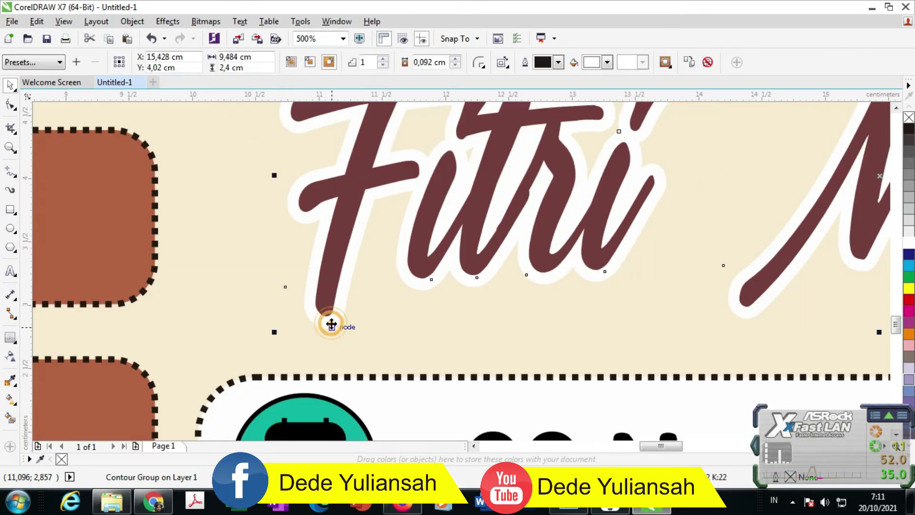
right_click(331, 324)
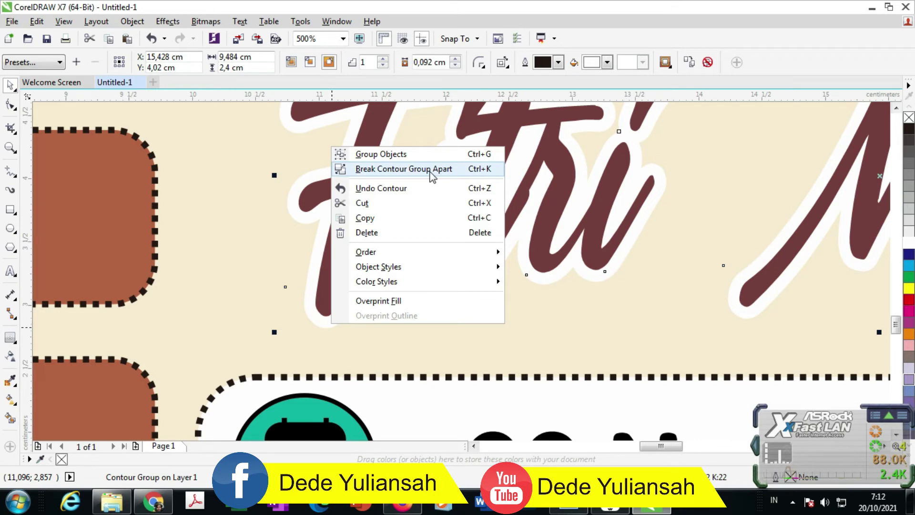
left_click(404, 169)
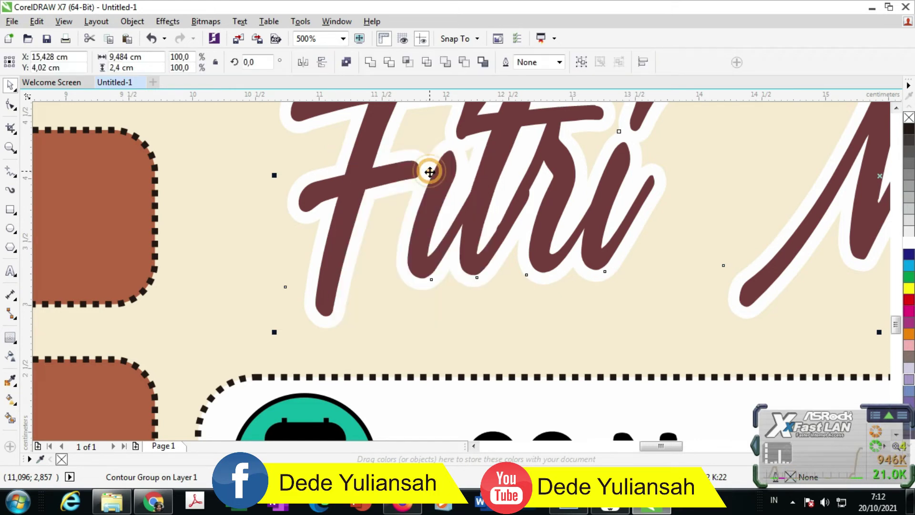
Step: Place a copy of the white contour down and to the right, filled black
left_click(422, 350)
left_click_drag(339, 322, 370, 330)
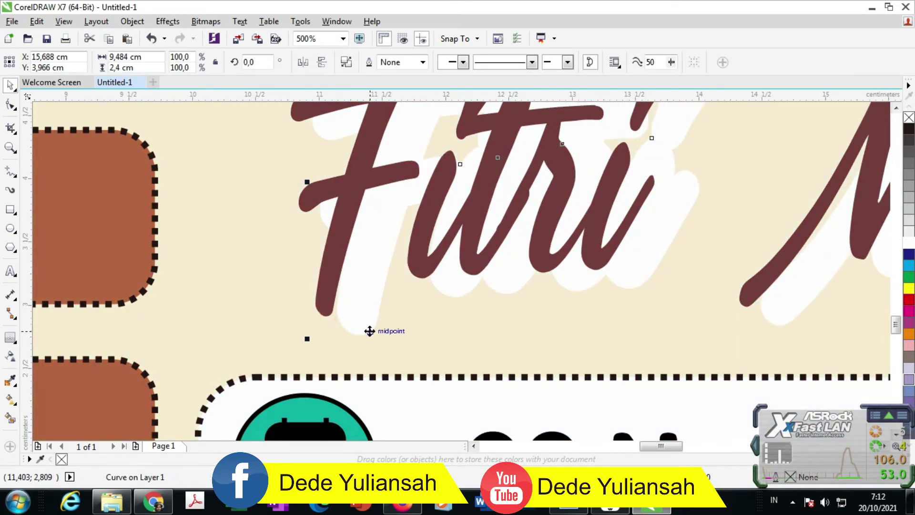
key("ctrl+z")
mouse_move(356, 256)
left_mouse_down()
mouse_move(394, 282)
mouse_move(402, 265)
left_mouse_up()
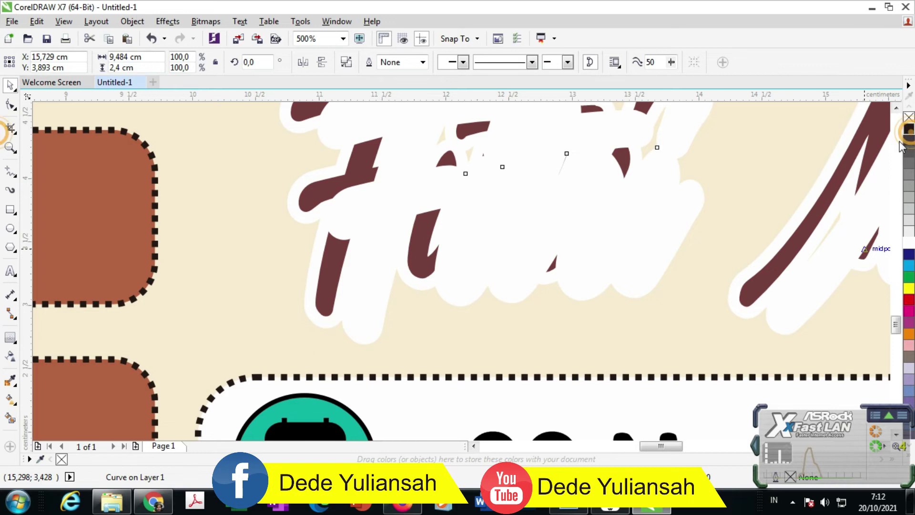
left_click(909, 129)
Step: Select the black copy with the name and dismiss an accidental Insert Page dialog
left_click(318, 315, "shift")
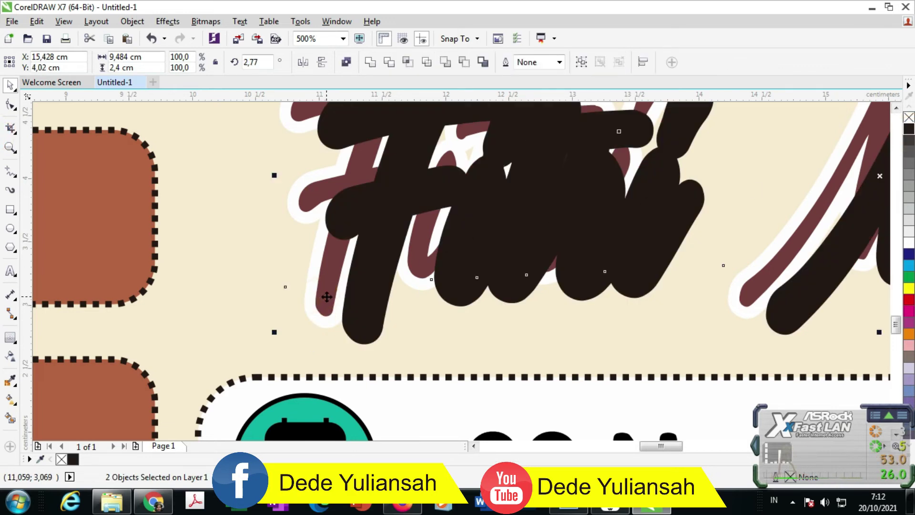
key("alt+l")
key("i")
left_click(538, 347)
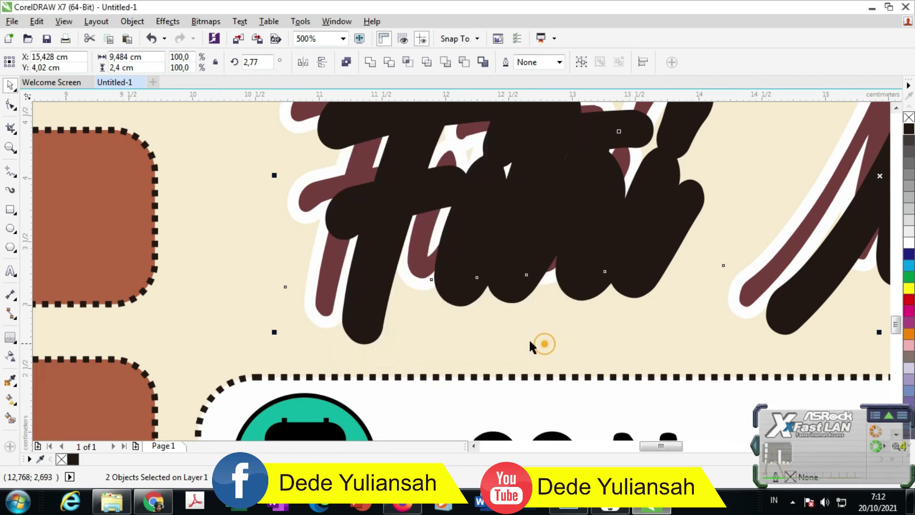
left_click(281, 322)
Step: Adjust the black shadow's offset so it sits behind and below the name
left_click(325, 284)
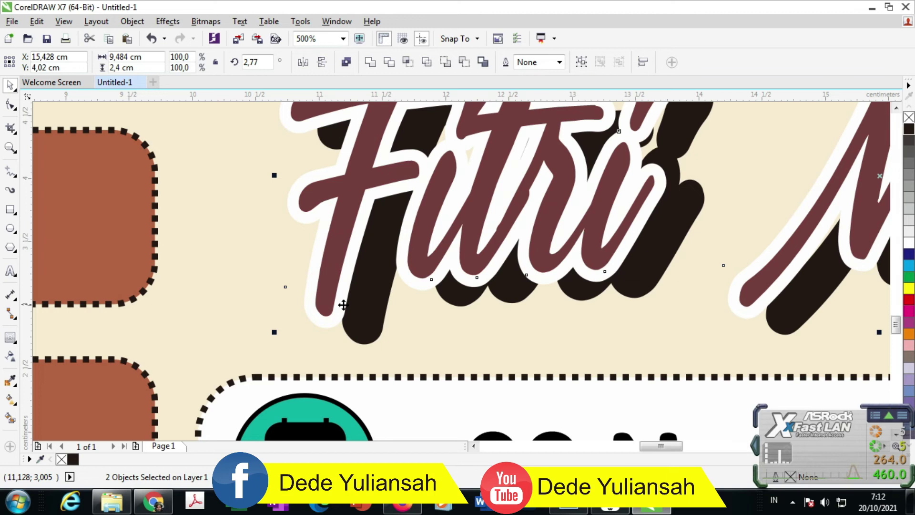
left_click_drag(335, 305, 338, 314)
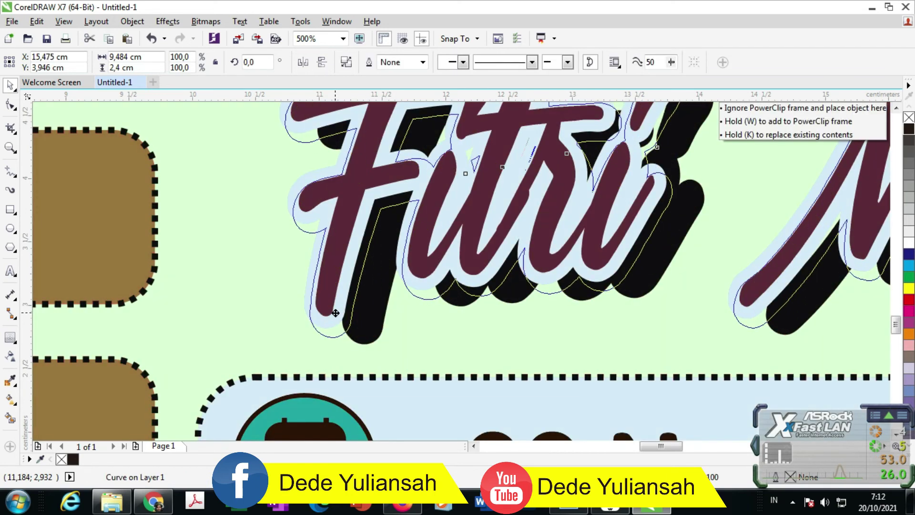
scroll(264, 284, "down", 4)
scroll(294, 285, "up", 5)
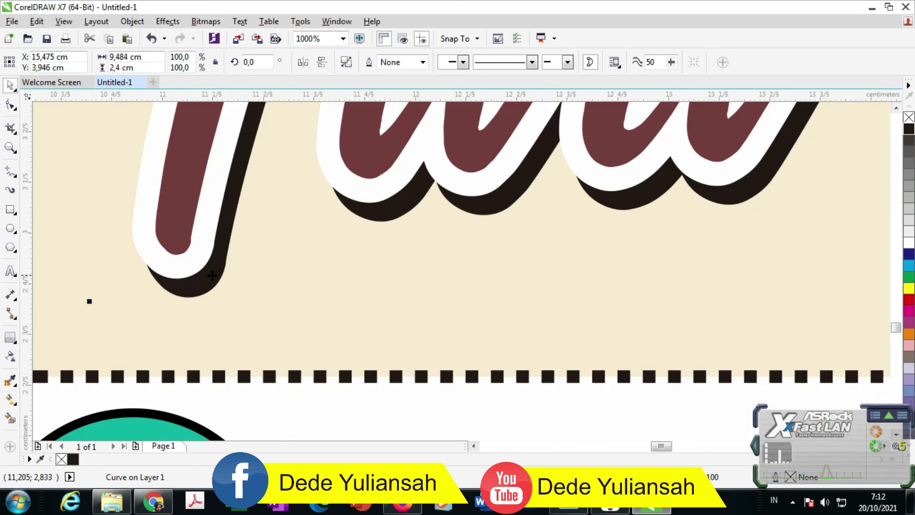
left_click_drag(210, 275, 243, 250)
scroll(242, 250, "down", 6)
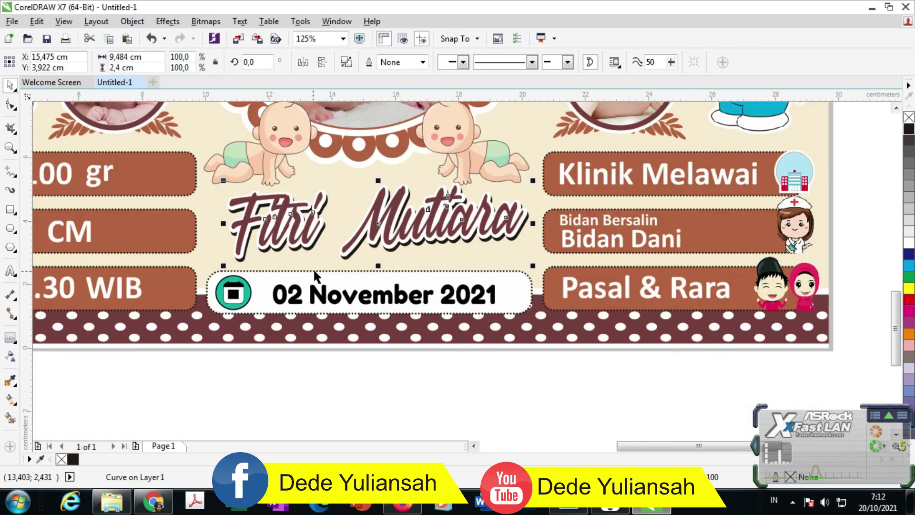
left_click(371, 353)
scroll(350, 321, "down", 2)
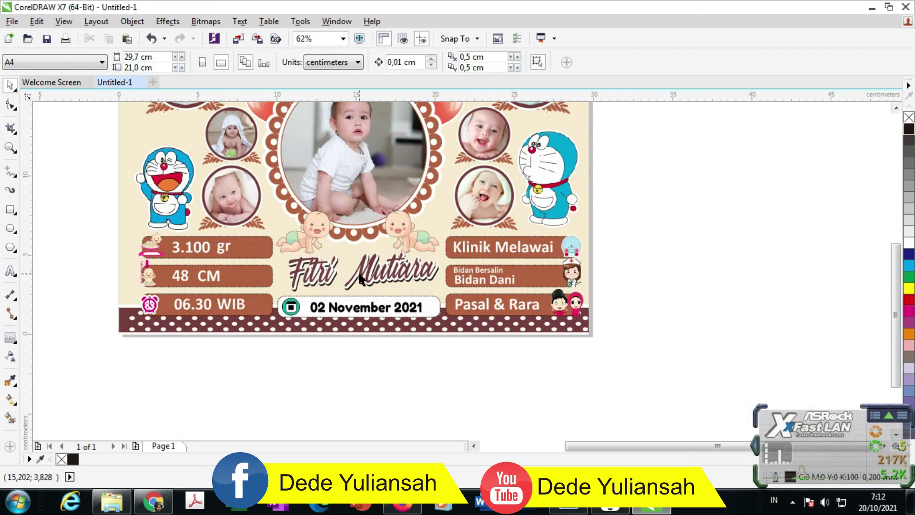
scroll(333, 205, "down", 2)
scroll(329, 213, "up", 2)
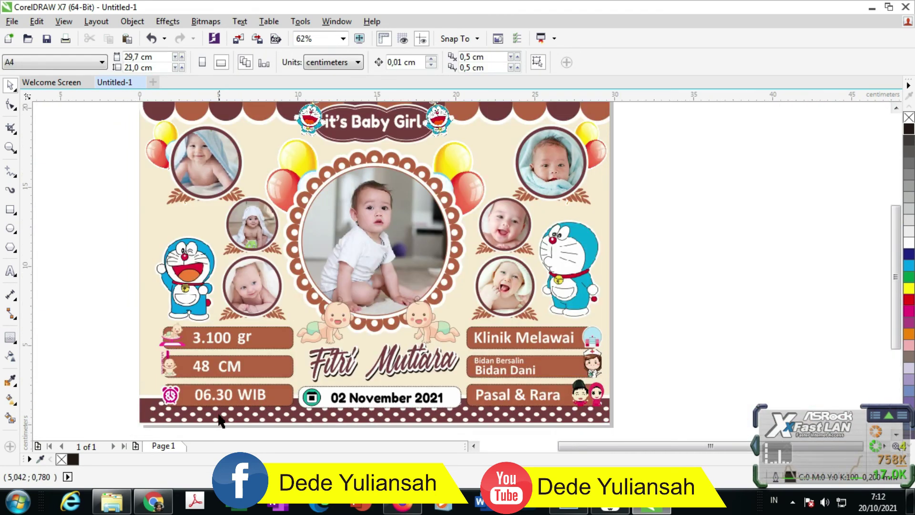
scroll(221, 421, "up", 2)
scroll(247, 376, "down", 2)
scroll(342, 301, "down", 2)
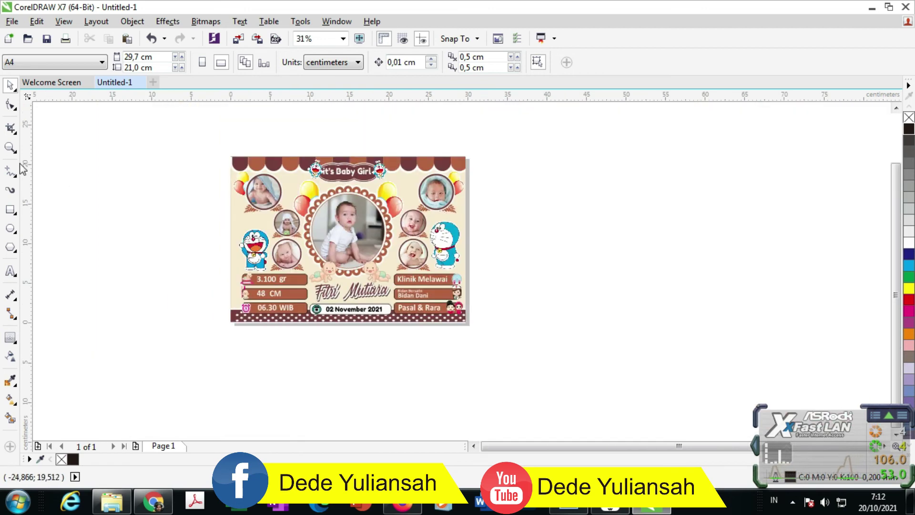
left_click(11, 148)
left_click_drag(213, 143, 531, 370)
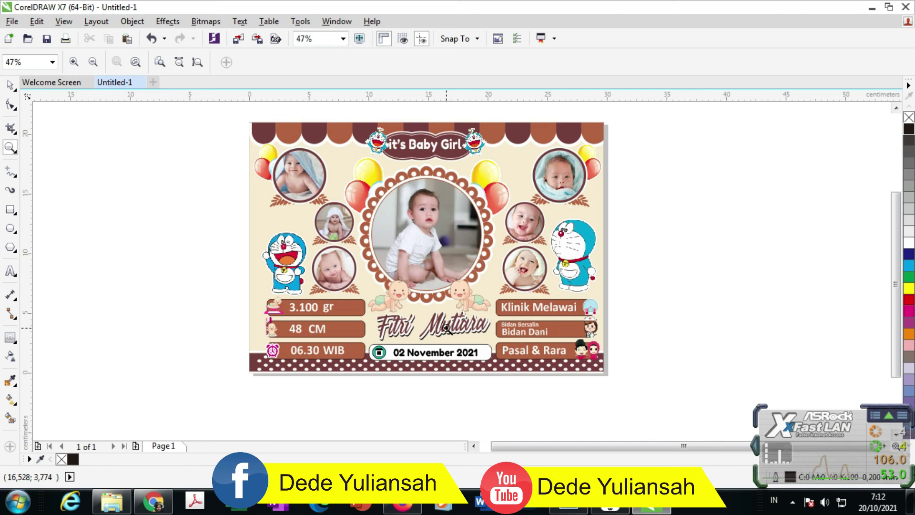
left_click_drag(241, 120, 654, 400)
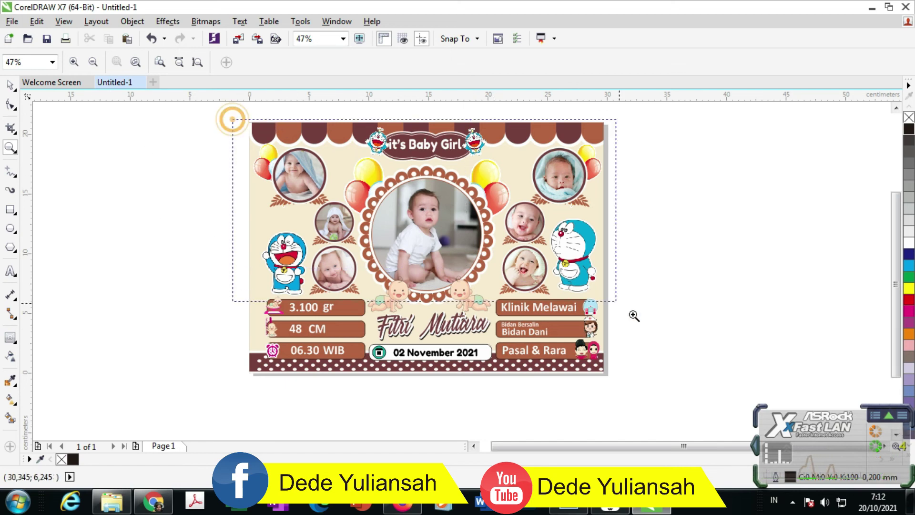